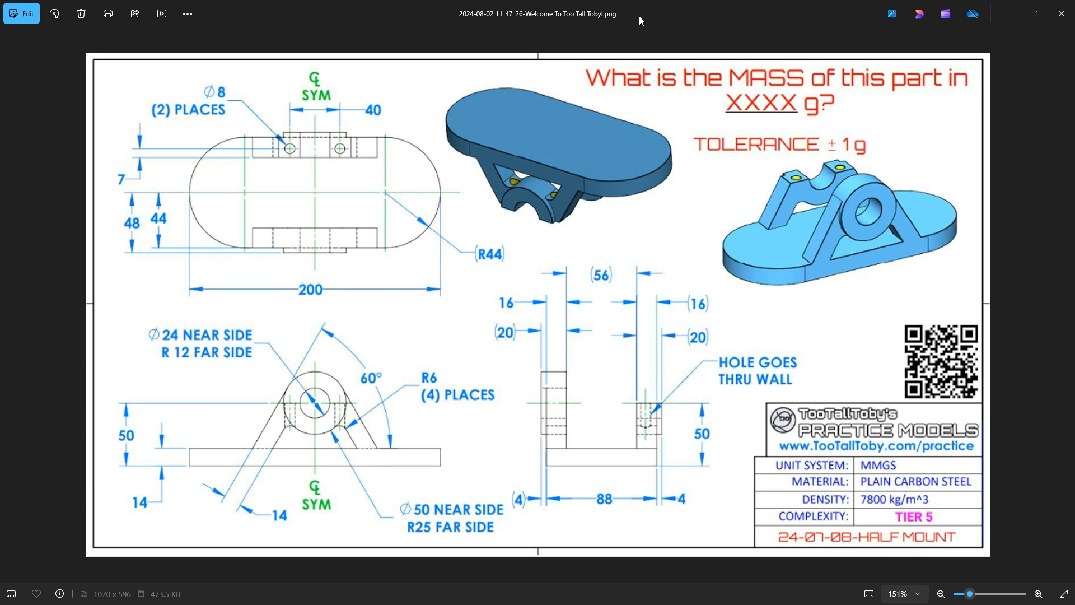
# Step: Switch from the reference drawing to the IRONCAD scene and create a slot-shaped base plate 200 mm long, 88 mm wide and 14 mm thick
pyautogui.moveTo(636, 9); pyautogui.dragTo(1074, 53)
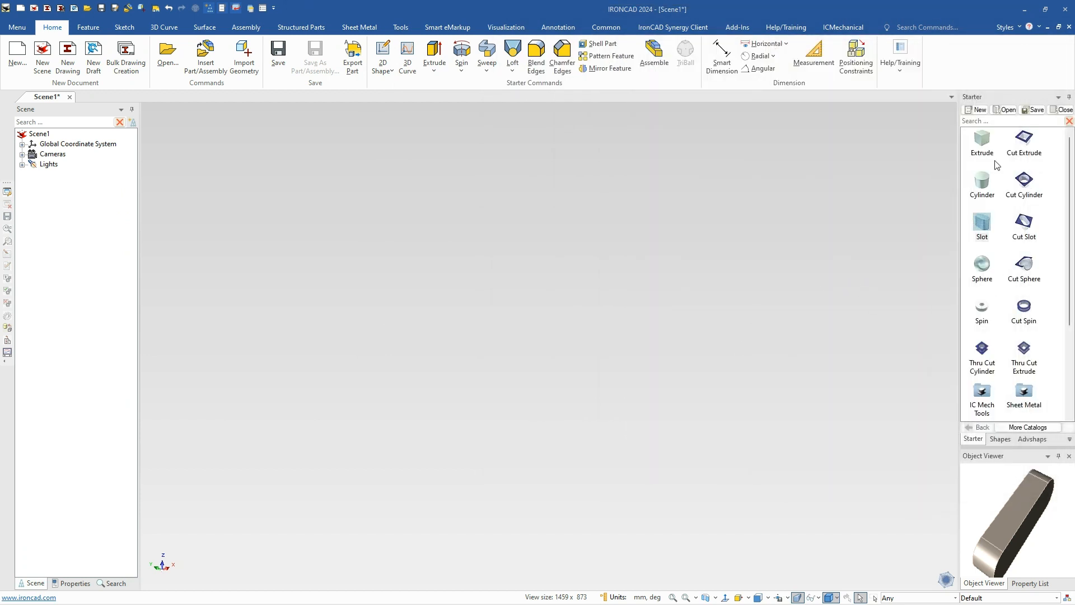
pyautogui.click(990, 240)
pyautogui.moveTo(981, 226); pyautogui.dragTo(507, 360)
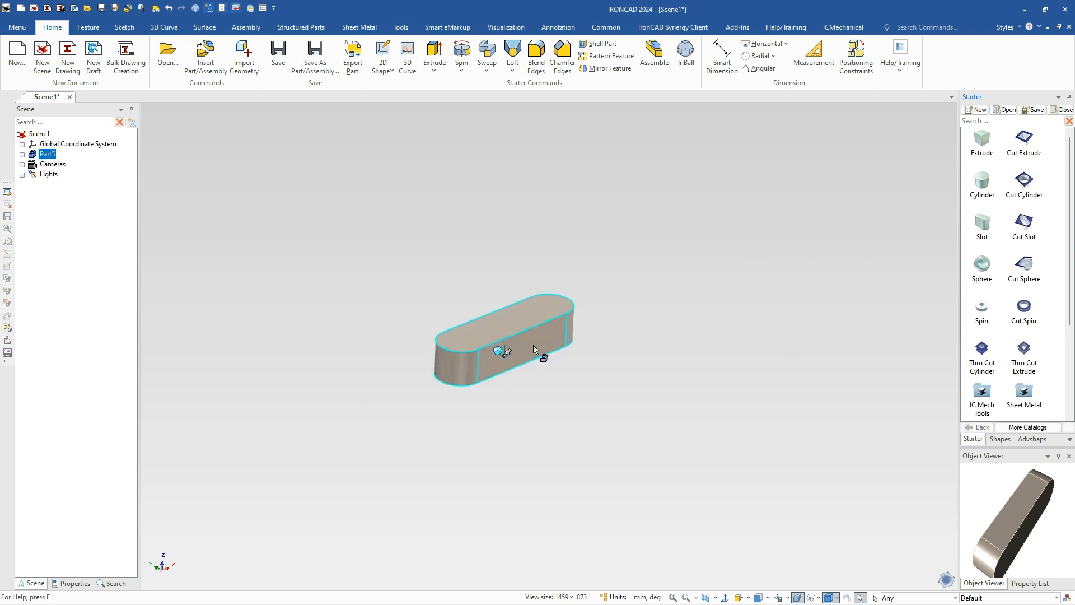
pyautogui.click(533, 349)
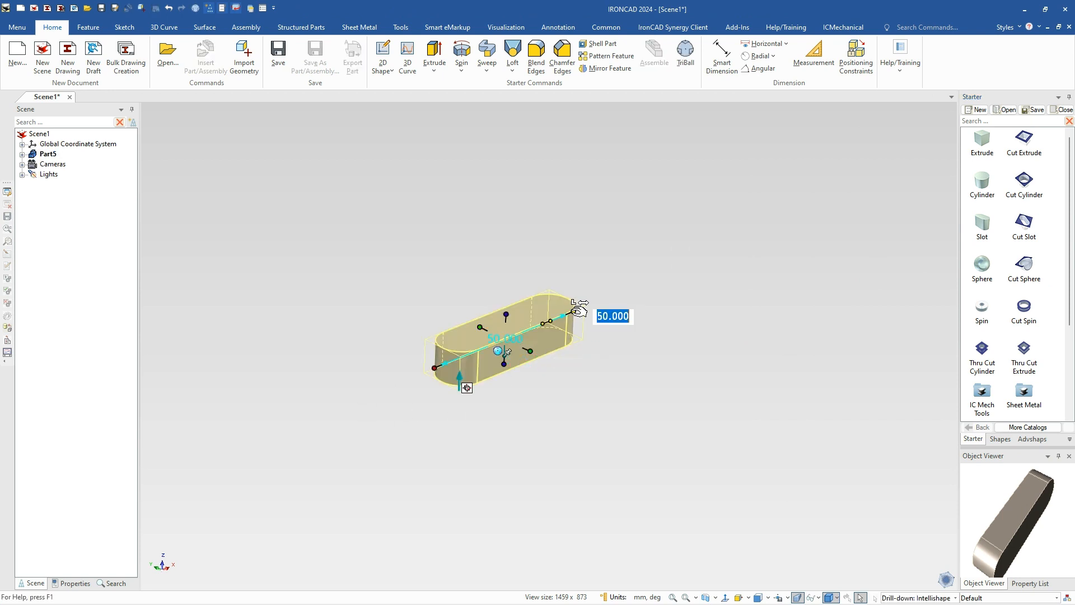
pyautogui.write('200')
pyautogui.press('Return')
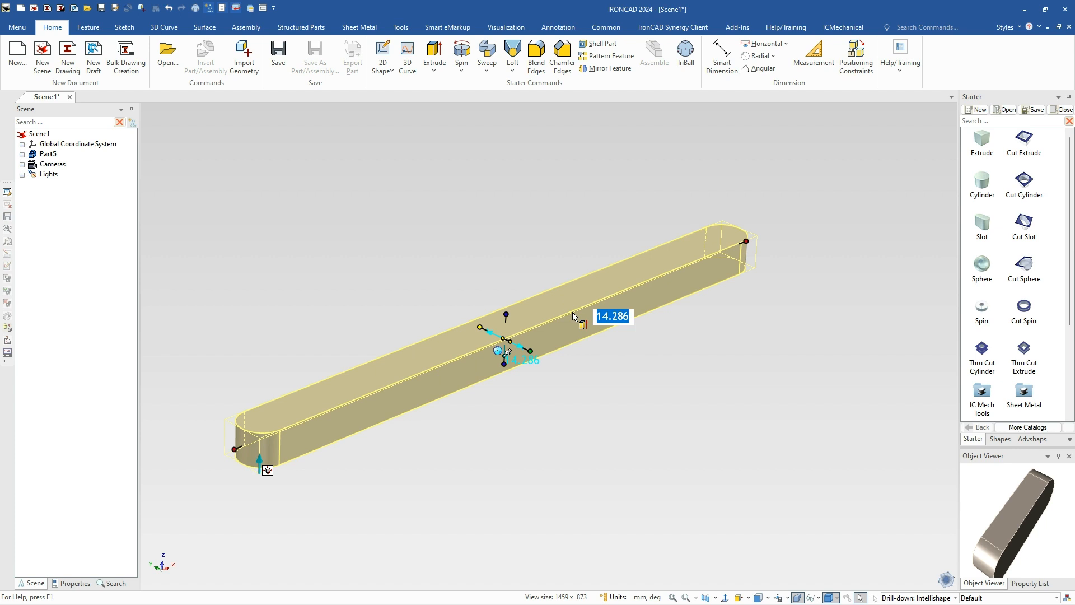
pyautogui.write('50')
pyautogui.press('Return')
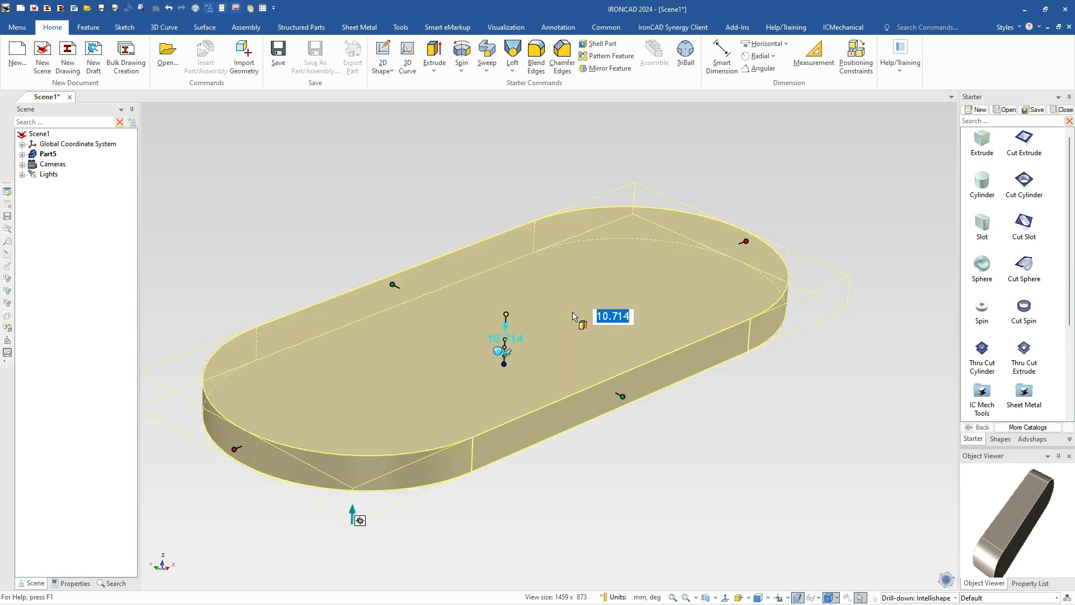
pyautogui.click(690, 455)
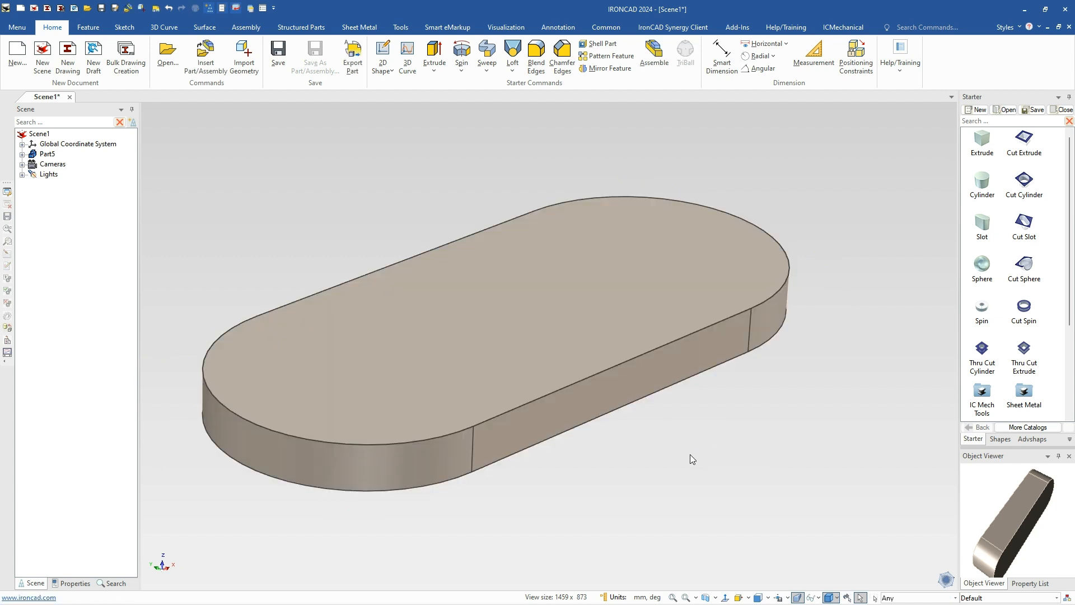
# Step: Add a cylinder at the midpoint of the lower edge of the plate's long side face and set its diameter to 50 mm
pyautogui.moveTo(684, 420); pyautogui.dragTo(719, 415, button='middle')
pyautogui.scroll(-2, 720, 412)
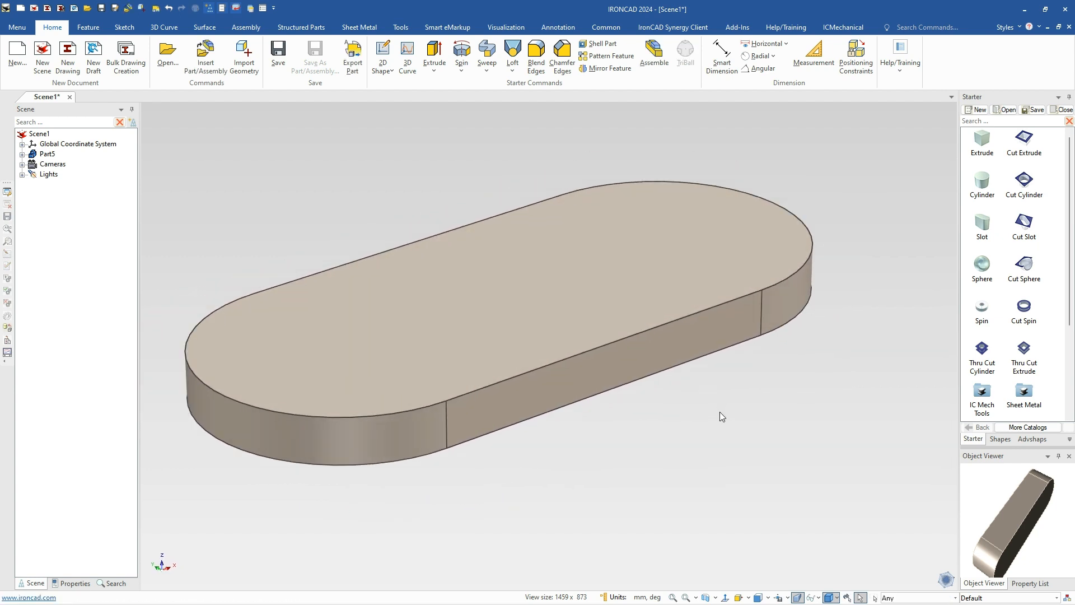
pyautogui.moveTo(977, 189); pyautogui.dragTo(602, 387)
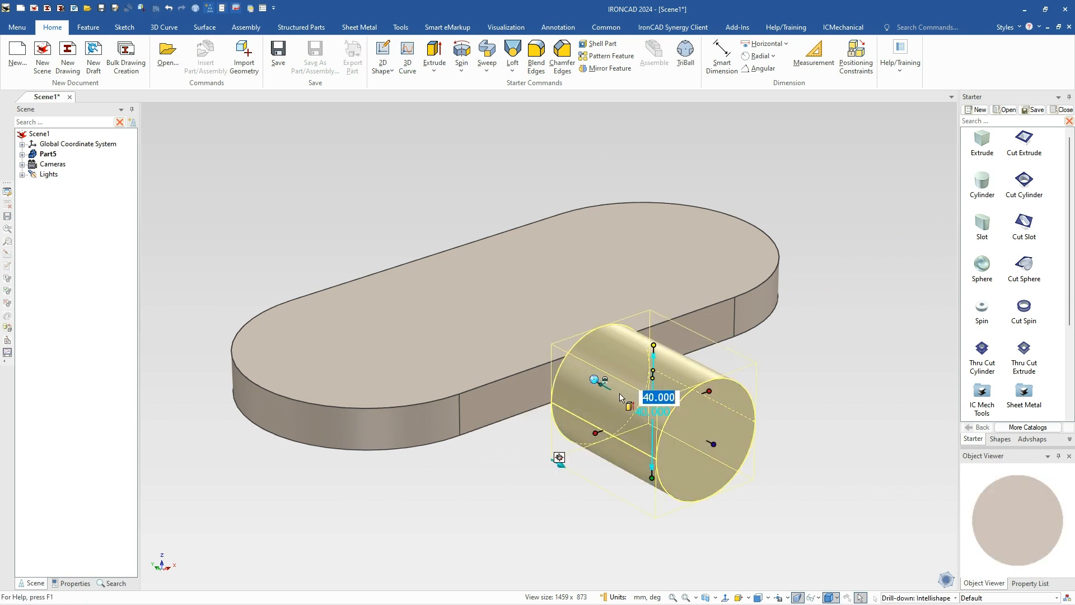
pyautogui.write('50')
pyautogui.press('Tab')
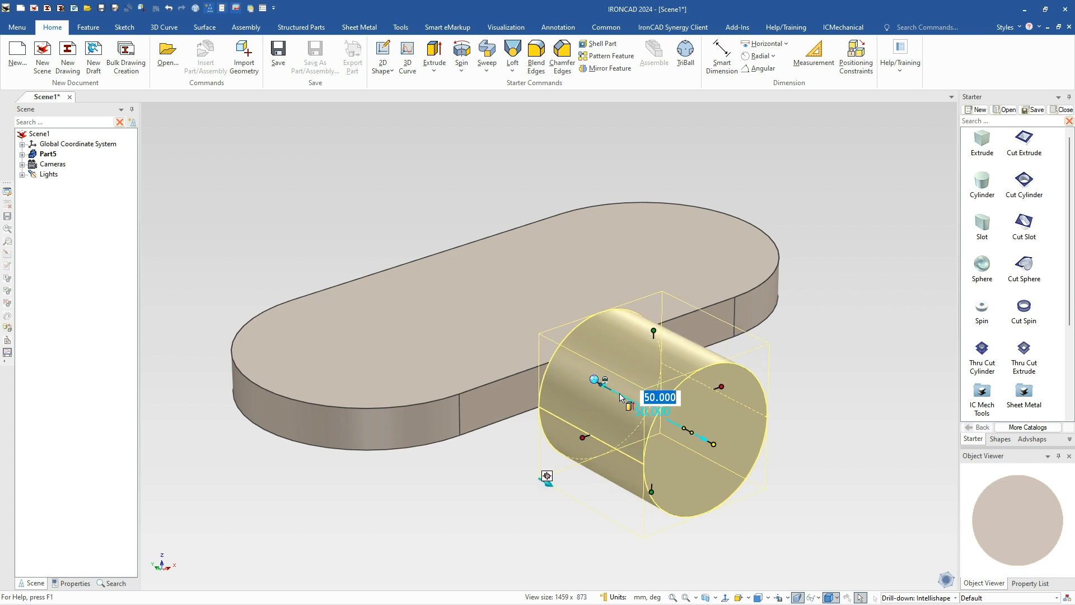
pyautogui.press('Return')
# Step: Move the cylinder 50 mm vertically upward with the TriBall
pyautogui.press('F10')
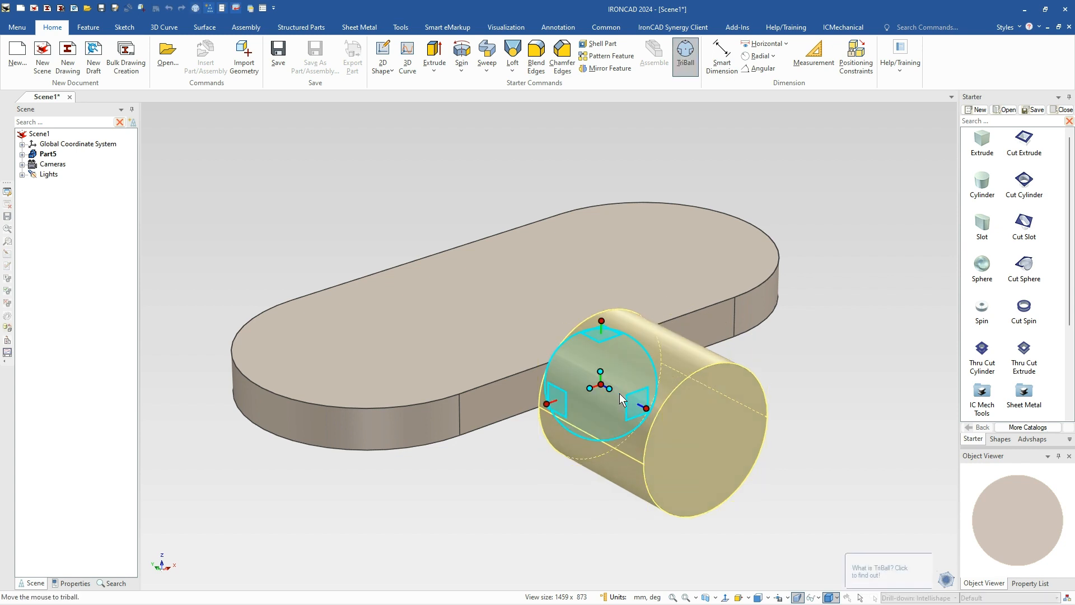
pyautogui.moveTo(603, 321); pyautogui.dragTo(604, 256)
pyautogui.write('50')
pyautogui.press('Return')
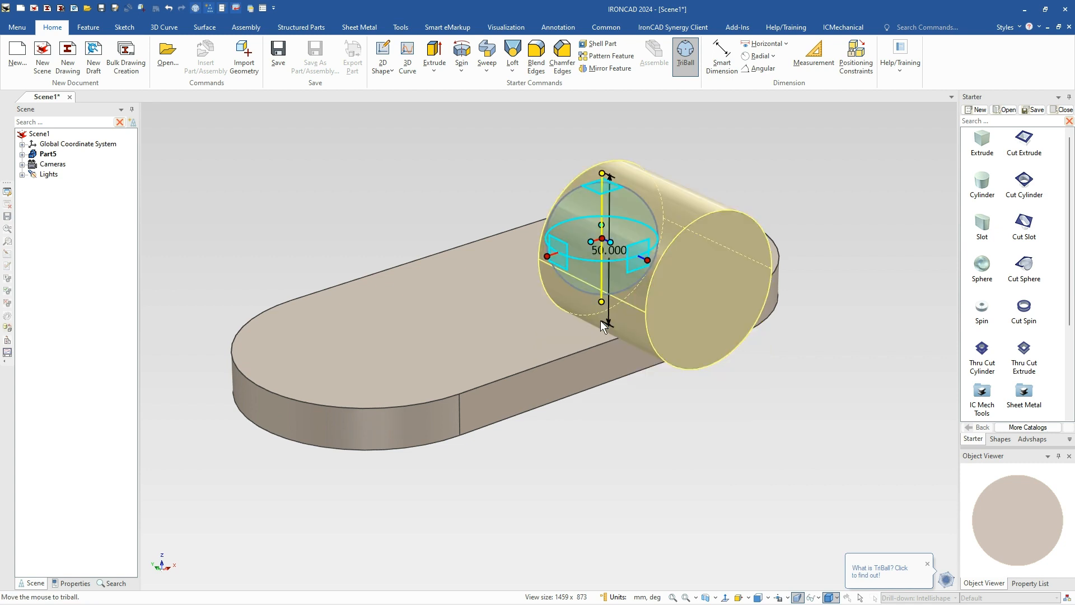
pyautogui.press('F10')
pyautogui.click(614, 271)
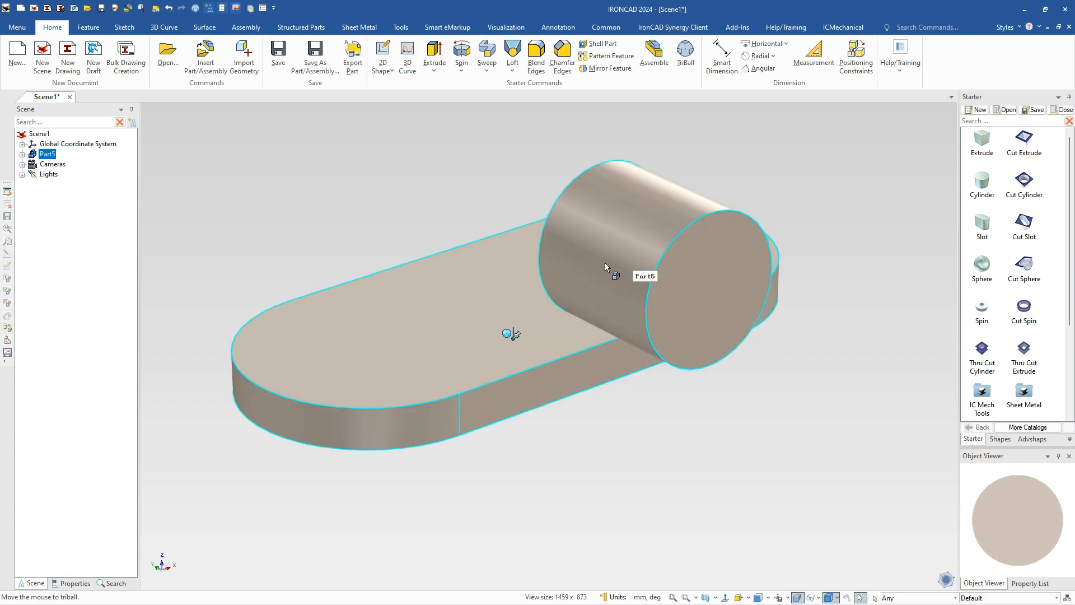
# Step: Extend the cylinder's inner end by 16 mm over the plate and set its total length to 20 mm from the outer end
pyautogui.click(606, 264)
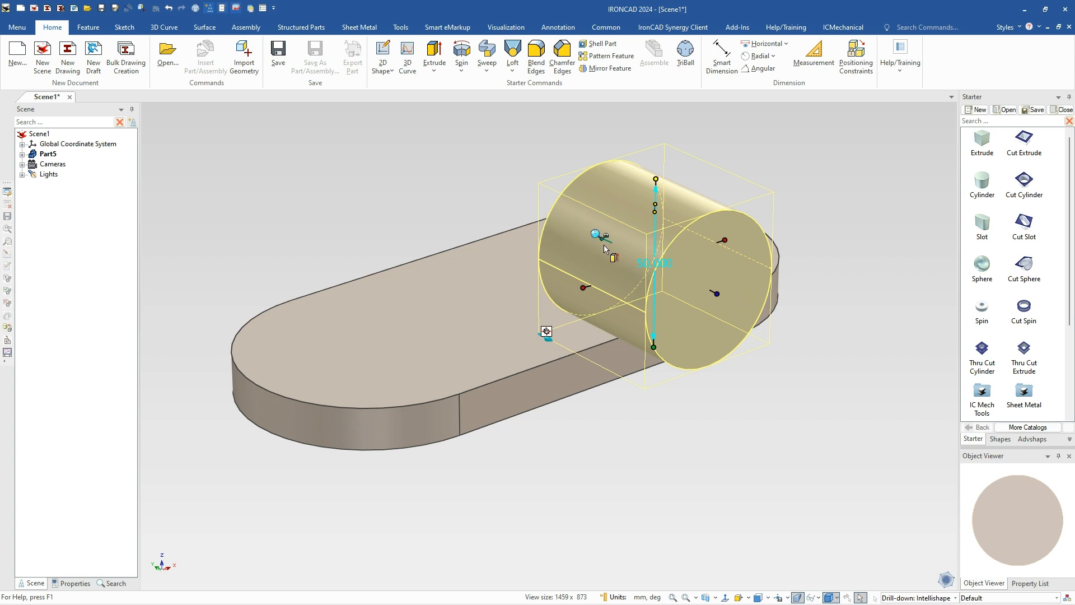
pyautogui.moveTo(598, 233)
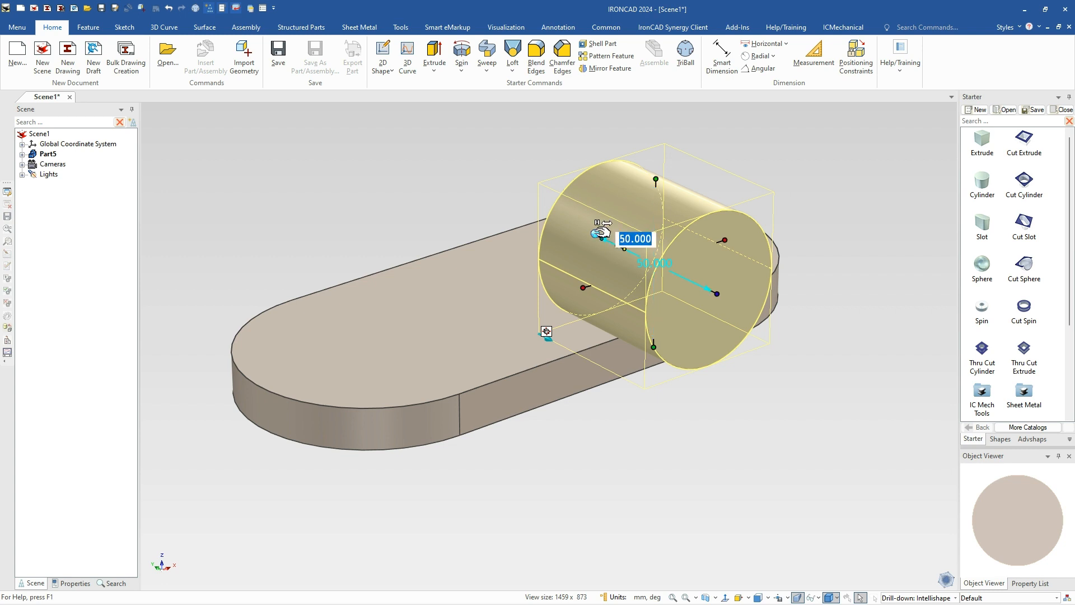
pyautogui.press('Right')
pyautogui.write('+16')
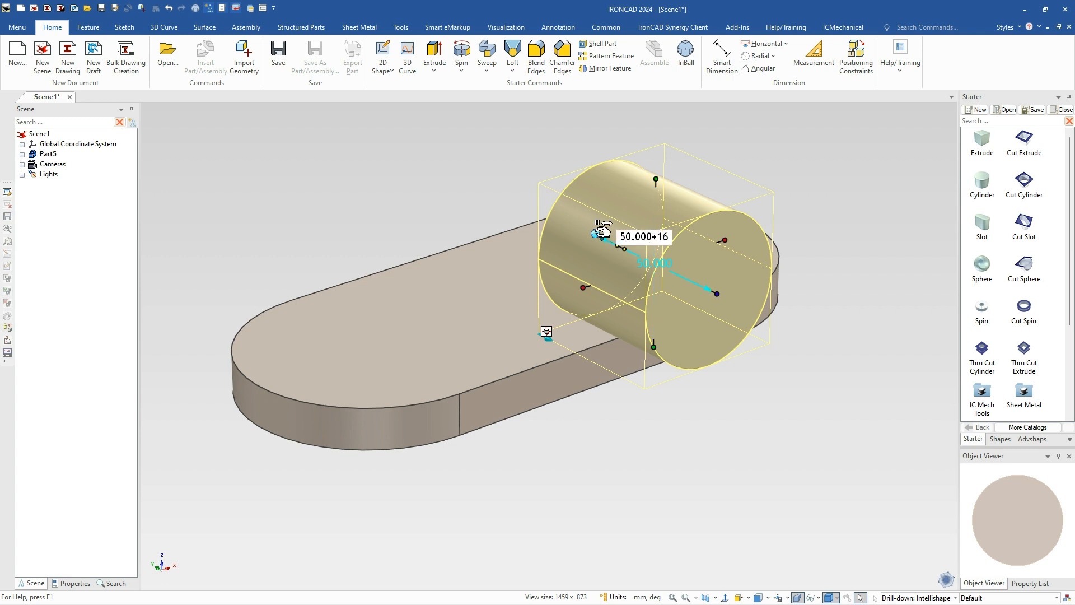
pyautogui.press('Tab')
pyautogui.moveTo(719, 292)
pyautogui.write('50')
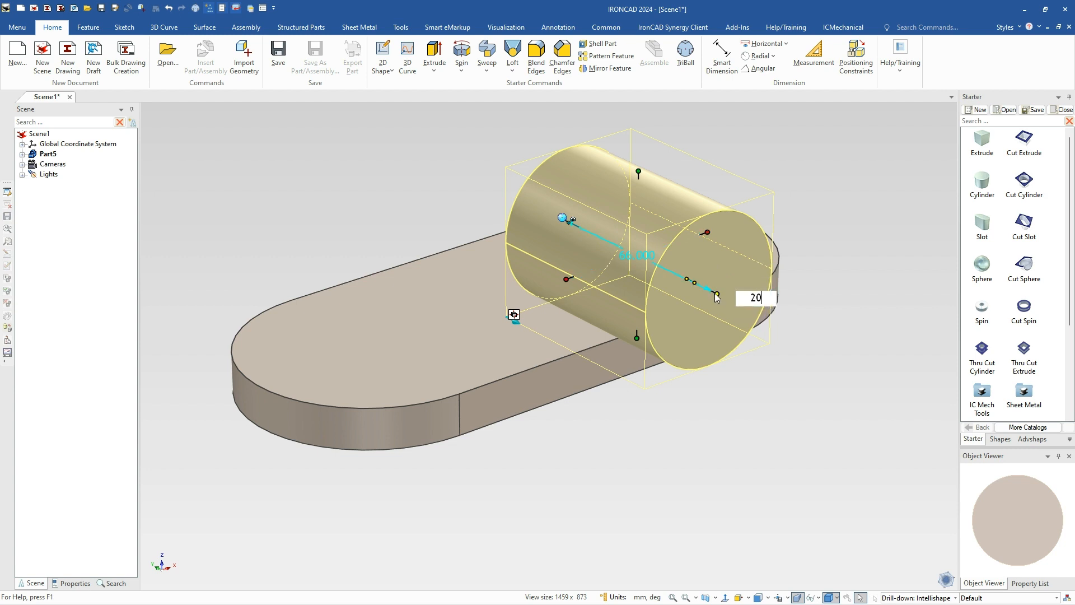
pyautogui.press('Return')
pyautogui.click(617, 430)
# Step: Add a block on the plate's top face beside the cylinder and set its width along the plate to 14 mm
pyautogui.moveTo(617, 430); pyautogui.dragTo(710, 415, button='middle')
pyautogui.moveTo(672, 300); pyautogui.dragTo(730, 439, button='middle')
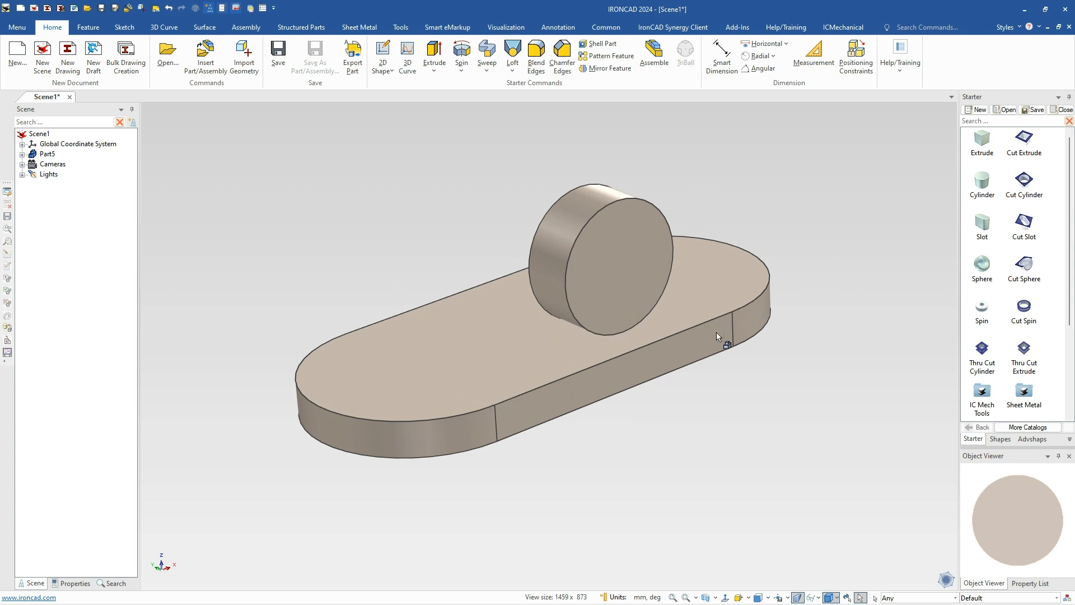
pyautogui.moveTo(757, 406); pyautogui.dragTo(785, 424, button='middle')
pyautogui.moveTo(866, 308); pyautogui.dragTo(592, 414, button='middle')
pyautogui.keyDown('shift'); pyautogui.moveTo(668, 324); pyautogui.dragTo(632, 370, button='middle'); pyautogui.keyUp('shift')
pyautogui.moveTo(984, 147); pyautogui.dragTo(598, 354)
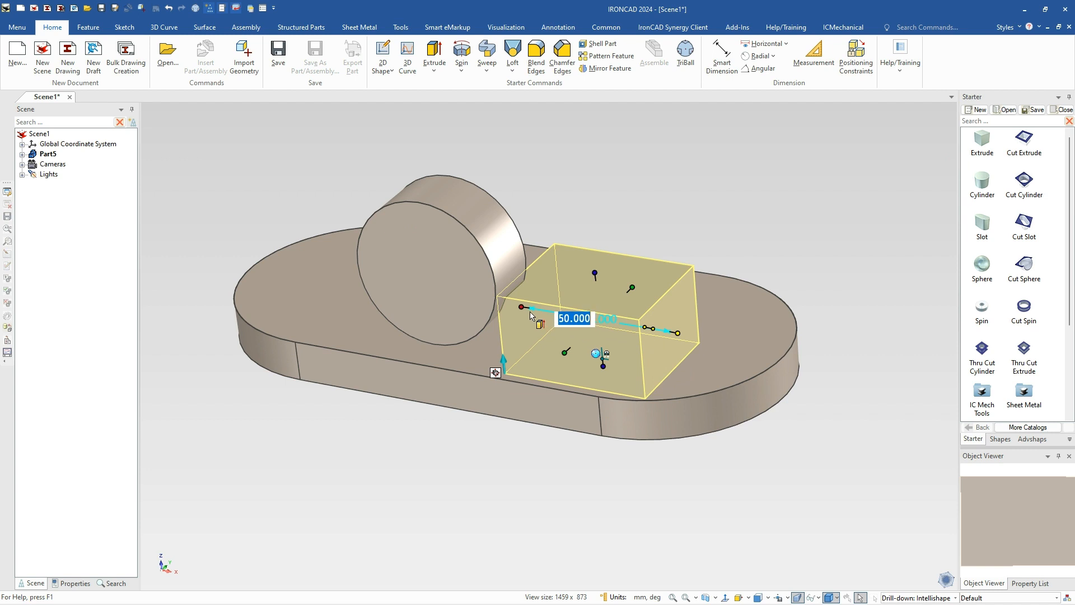
pyautogui.write('1')
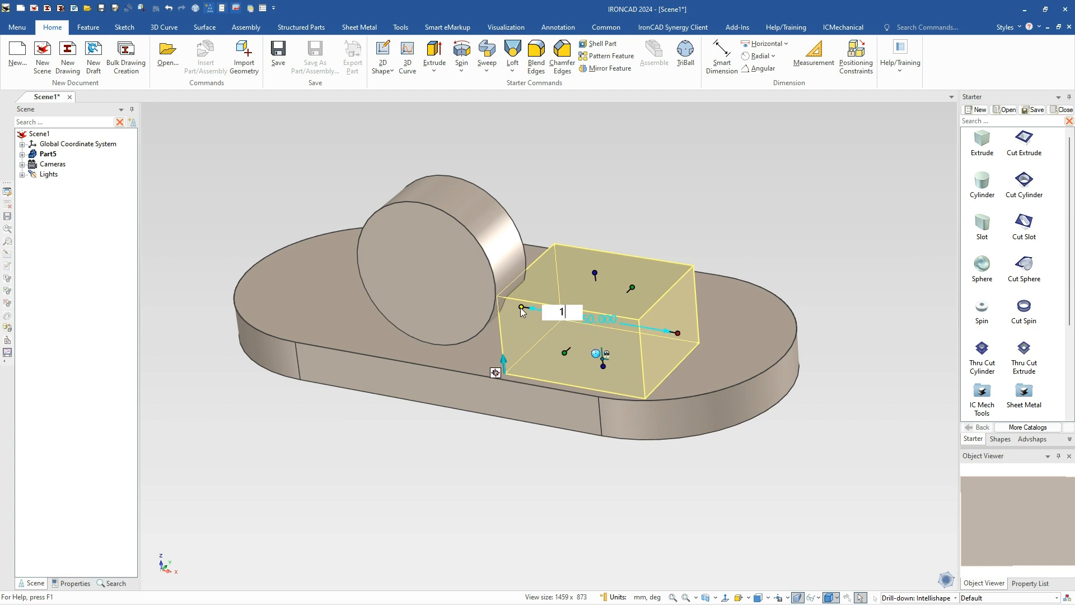
pyautogui.write('4')
pyautogui.press('Return')
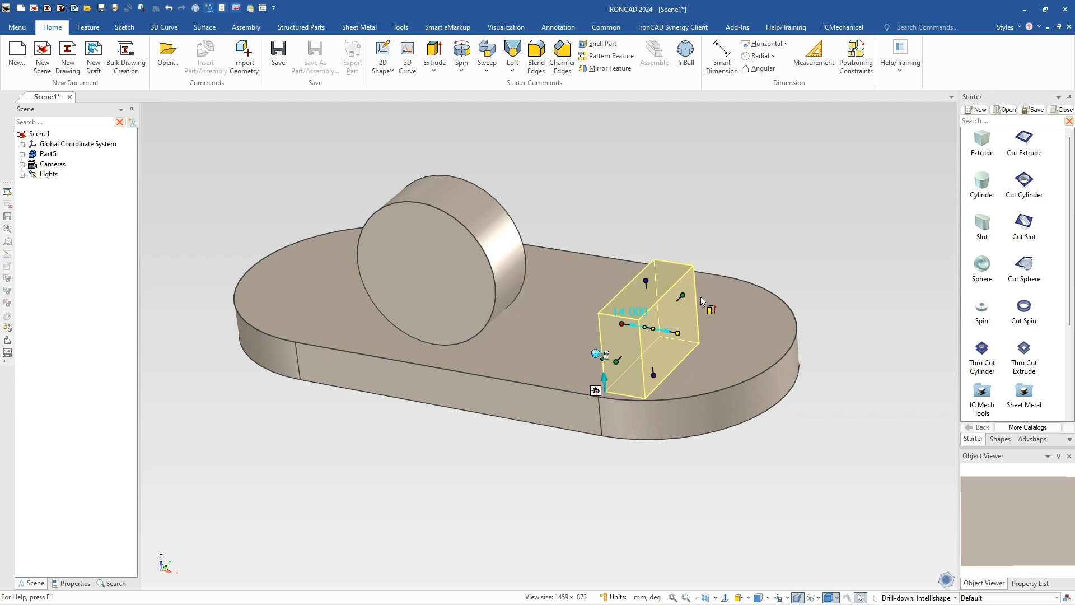
# Step: Snap the block's depth between the plate's long side face and the cylinder's inner face, and stretch its height to about 44 mm
pyautogui.keyDown('shift'); pyautogui.moveTo(617, 362); pyautogui.dragTo(559, 389); pyautogui.keyUp('shift')
pyautogui.keyDown('shift'); pyautogui.moveTo(683, 295); pyautogui.dragTo(524, 248); pyautogui.keyUp('shift')
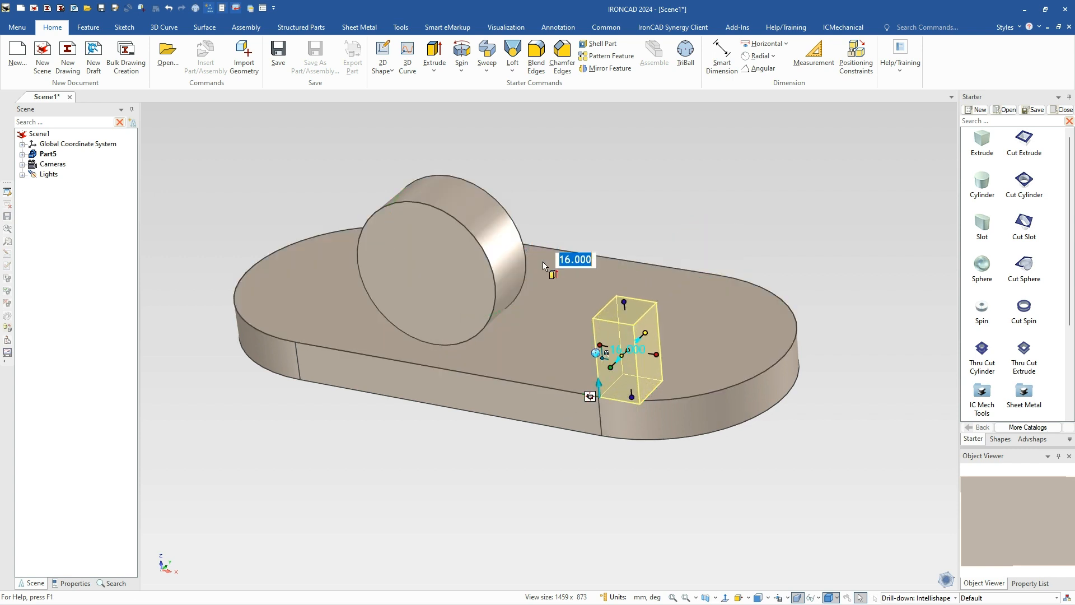
pyautogui.moveTo(630, 301); pyautogui.dragTo(621, 255)
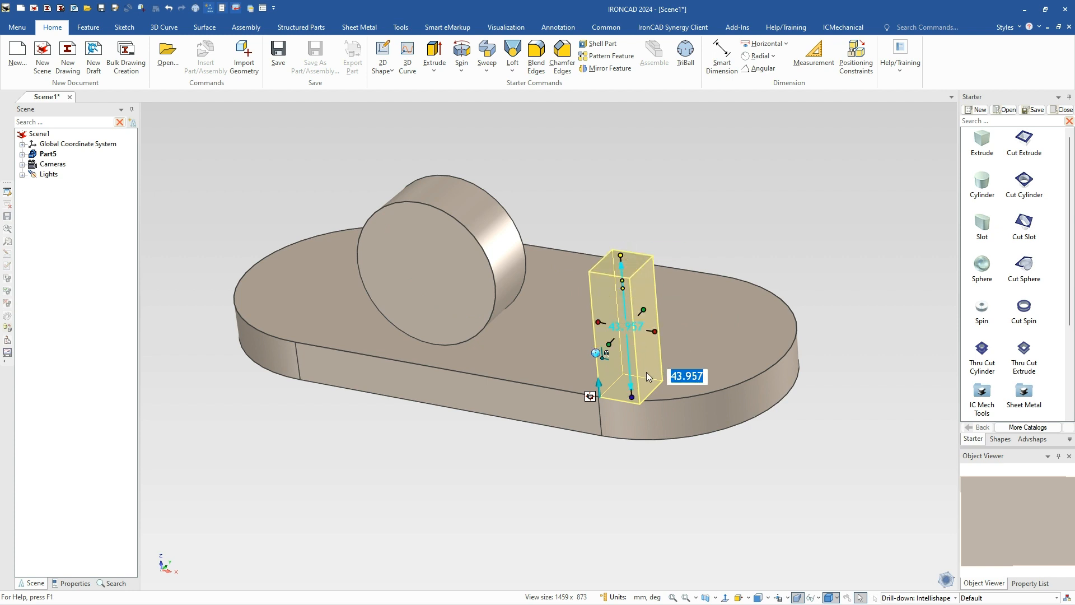
# Step: Relocate the TriBall to the block's lower front corner and rotate the block 330° about the depth axis, leaning it toward the cylinder
pyautogui.press('F10')
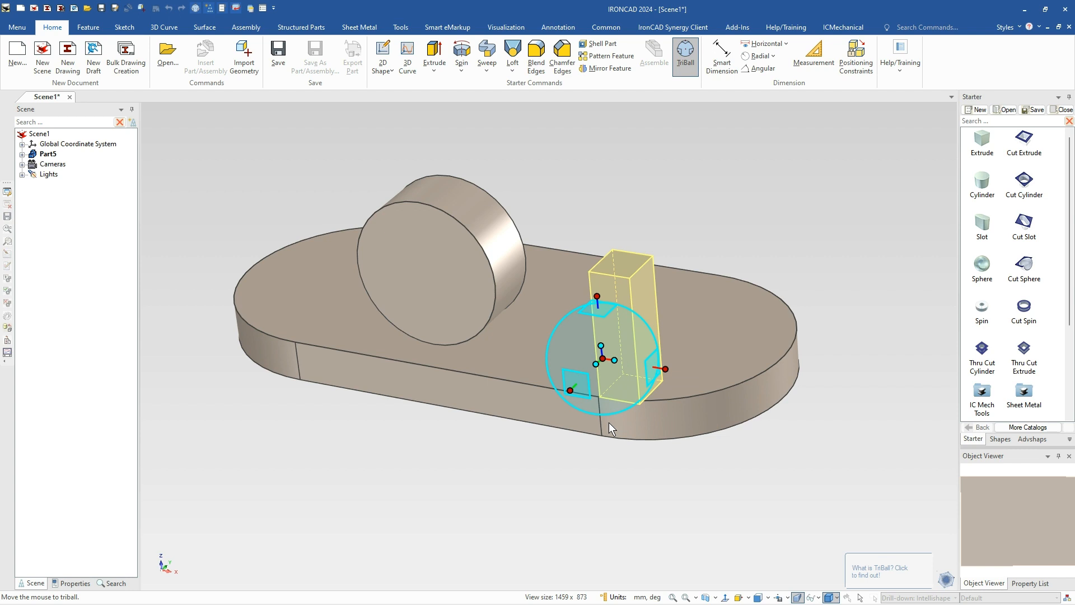
pyautogui.moveTo(606, 360); pyautogui.dragTo(605, 396)
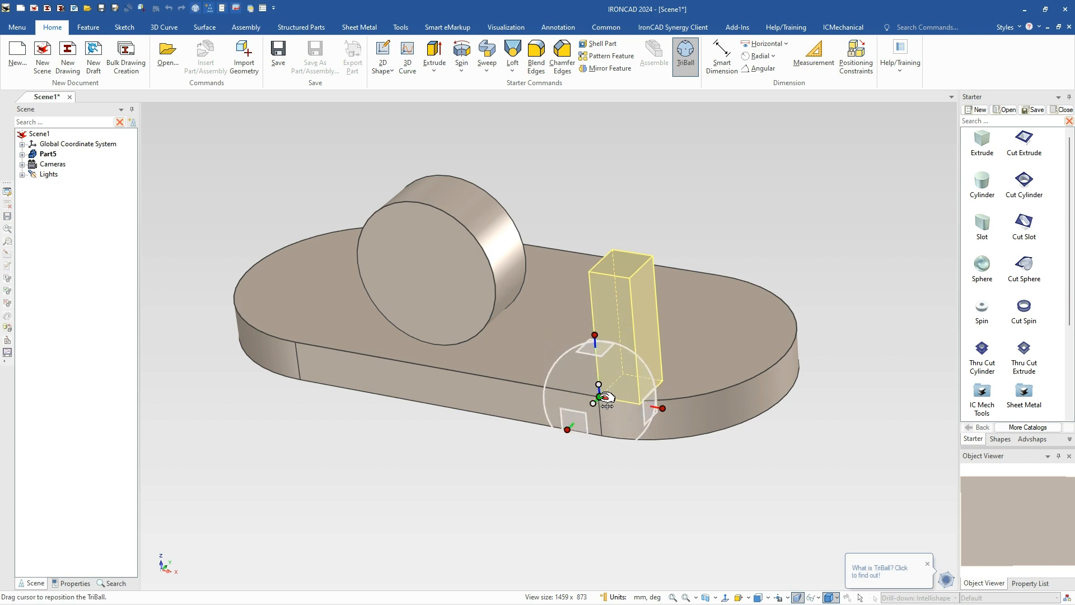
pyautogui.press('space')
pyautogui.click(567, 430)
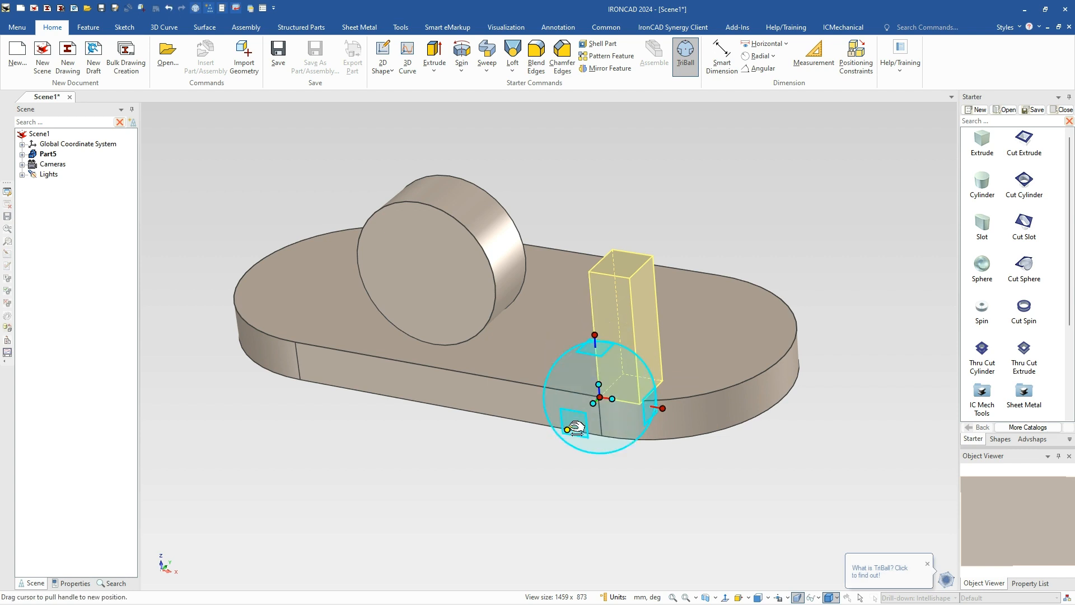
pyautogui.moveTo(606, 432); pyautogui.dragTo(604, 423)
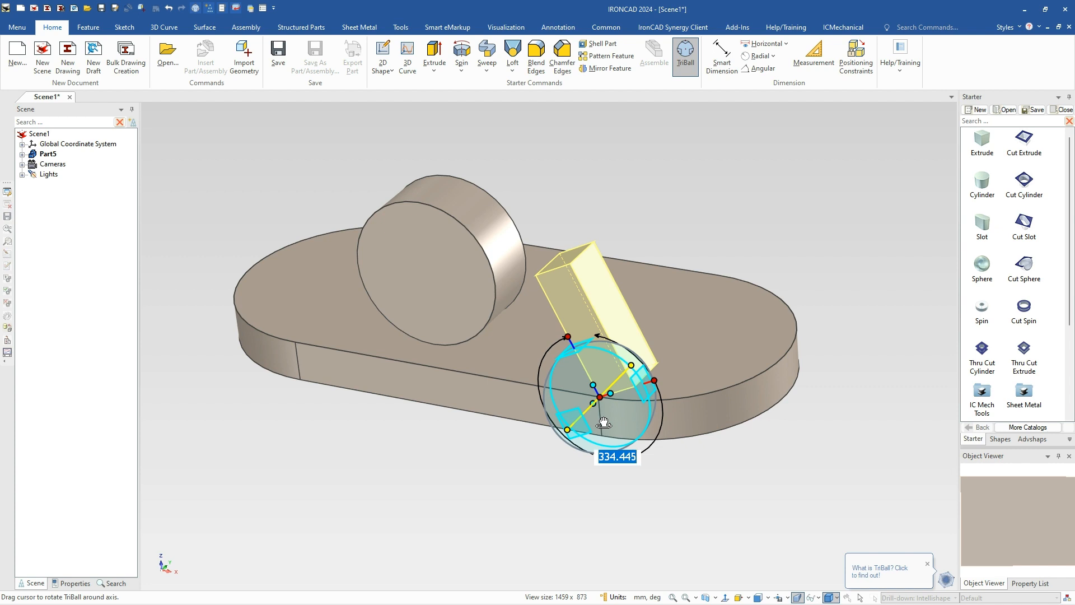
pyautogui.write('330')
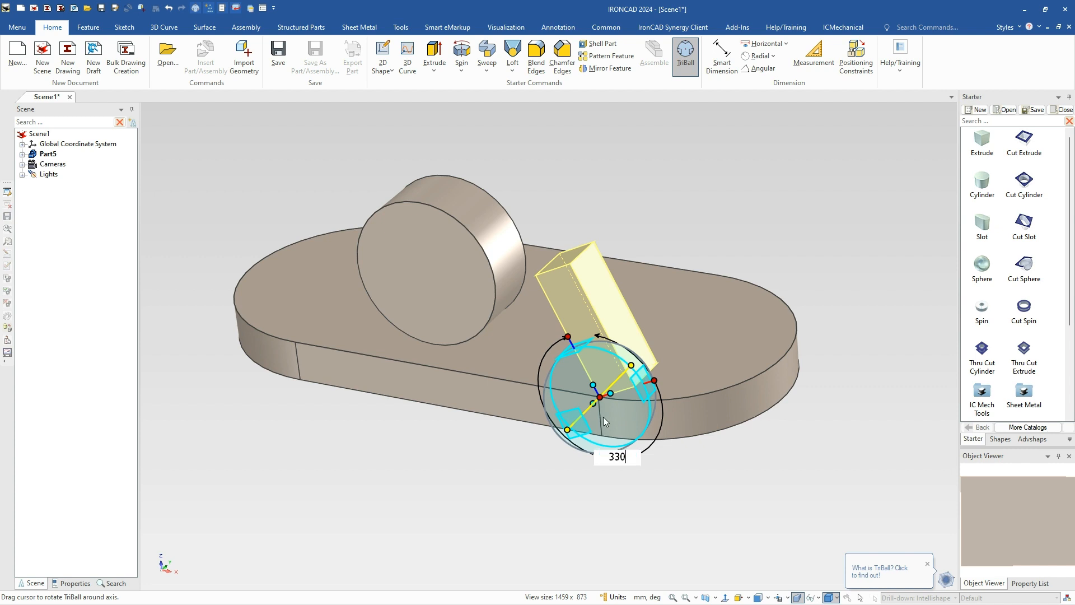
pyautogui.press('Return')
pyautogui.click(732, 544)
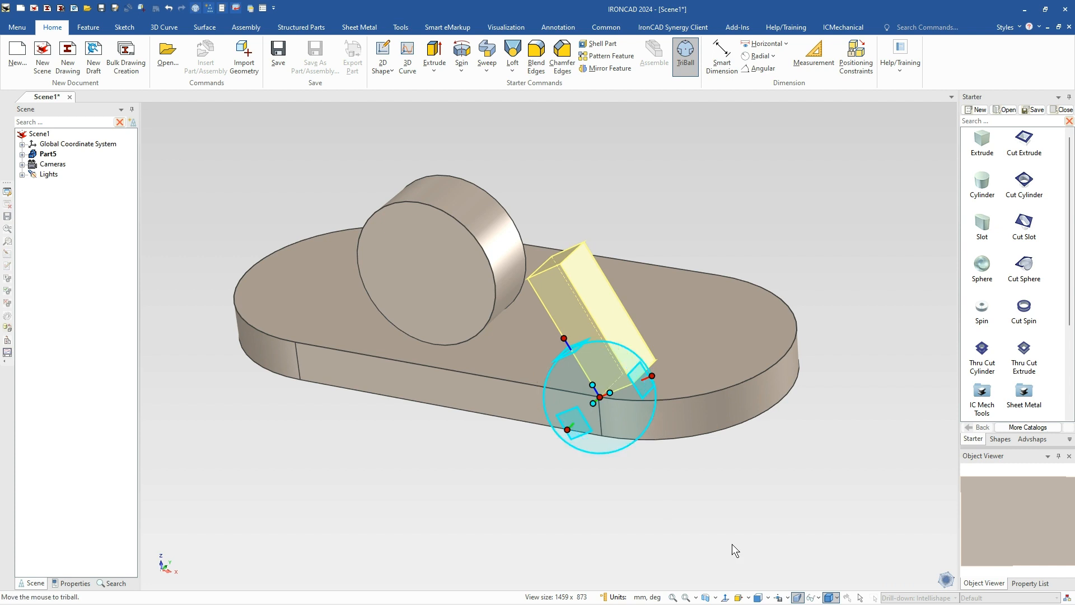
pyautogui.click(719, 529)
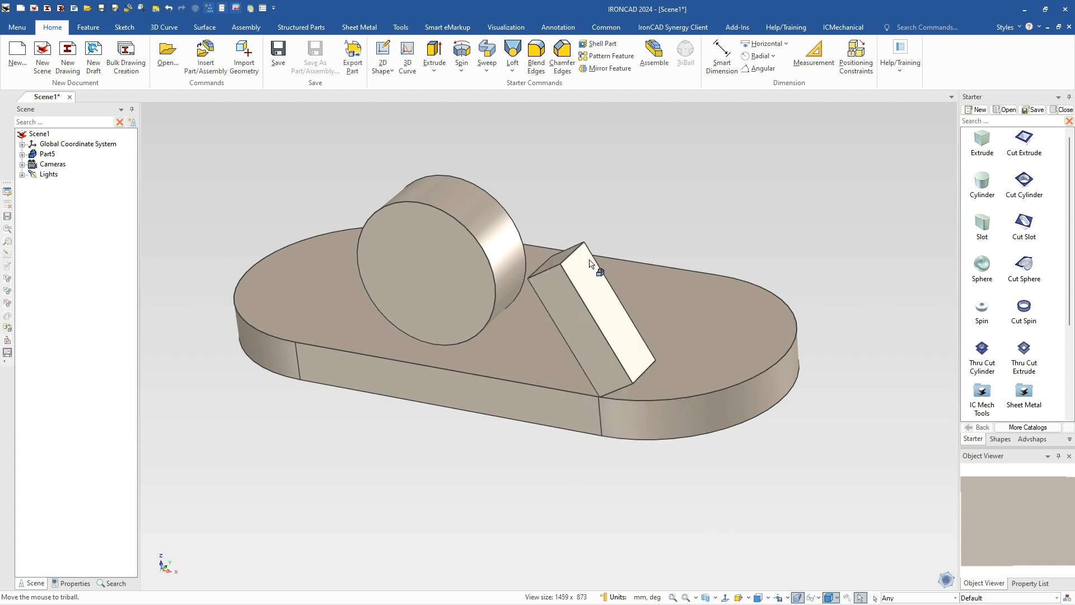
# Step: Apply a Tangent positioning constraint between the tilted block's outer sloping face and the cylinder's curved face
pyautogui.moveTo(665, 401); pyautogui.dragTo(649, 380, button='middle')
pyautogui.click(590, 314)
pyautogui.click(588, 336)
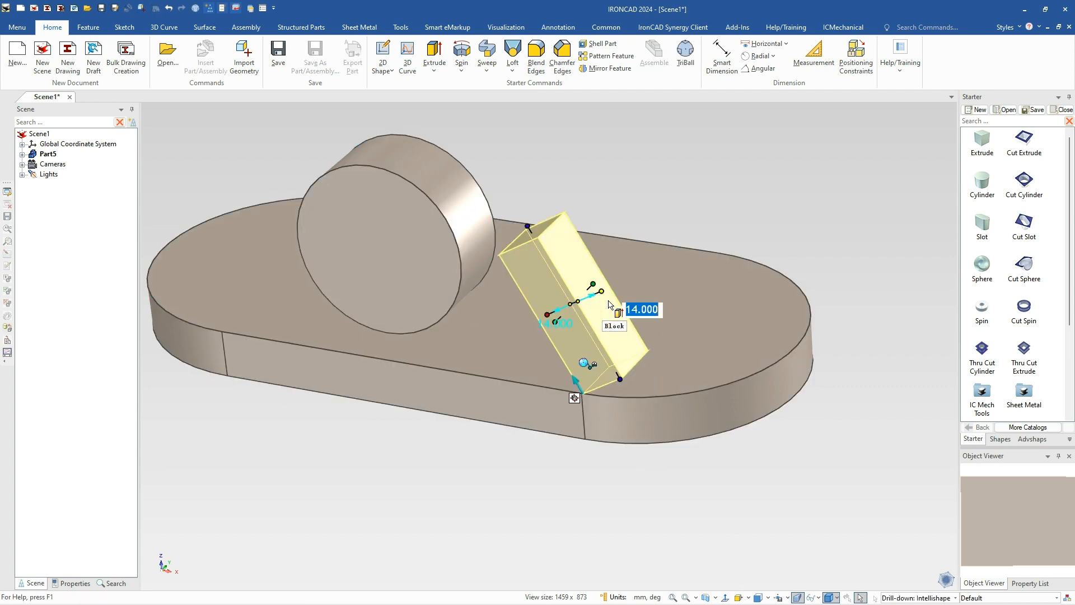
pyautogui.click(856, 56)
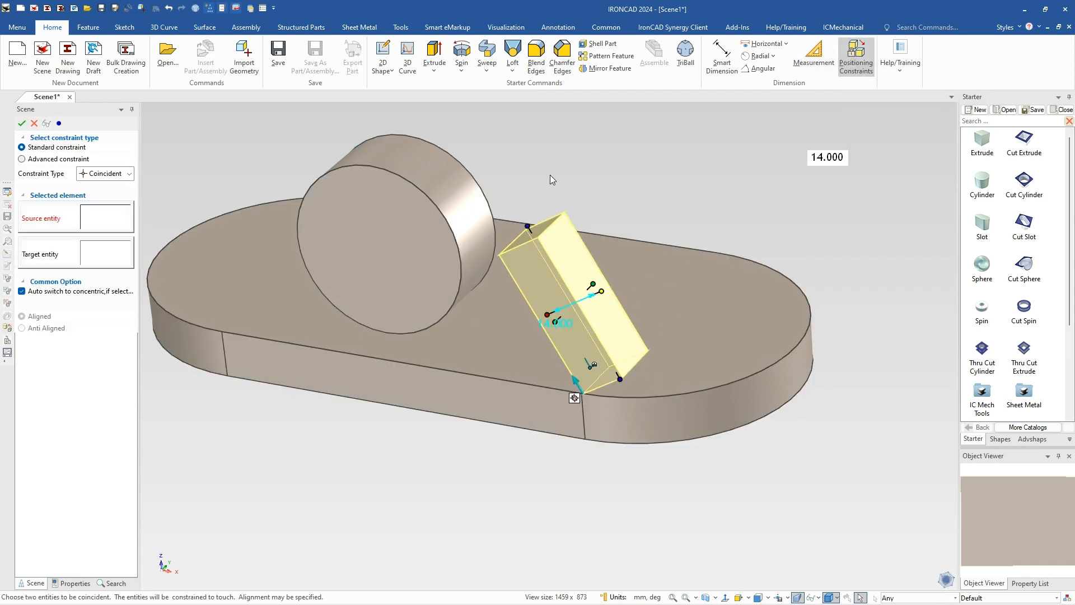
pyautogui.click(107, 173)
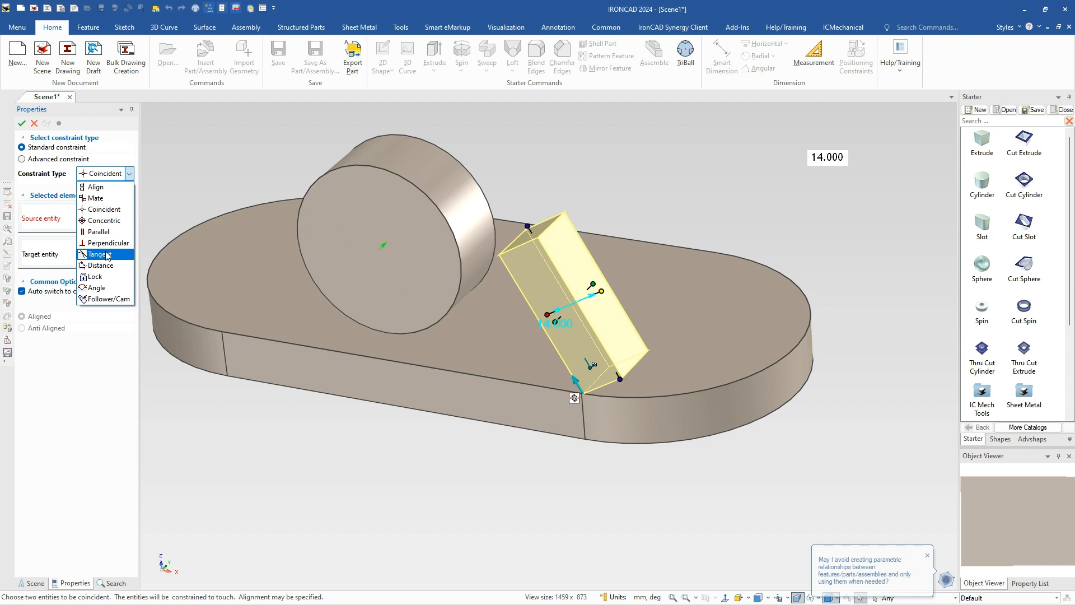
pyautogui.click(108, 256)
pyautogui.click(552, 305)
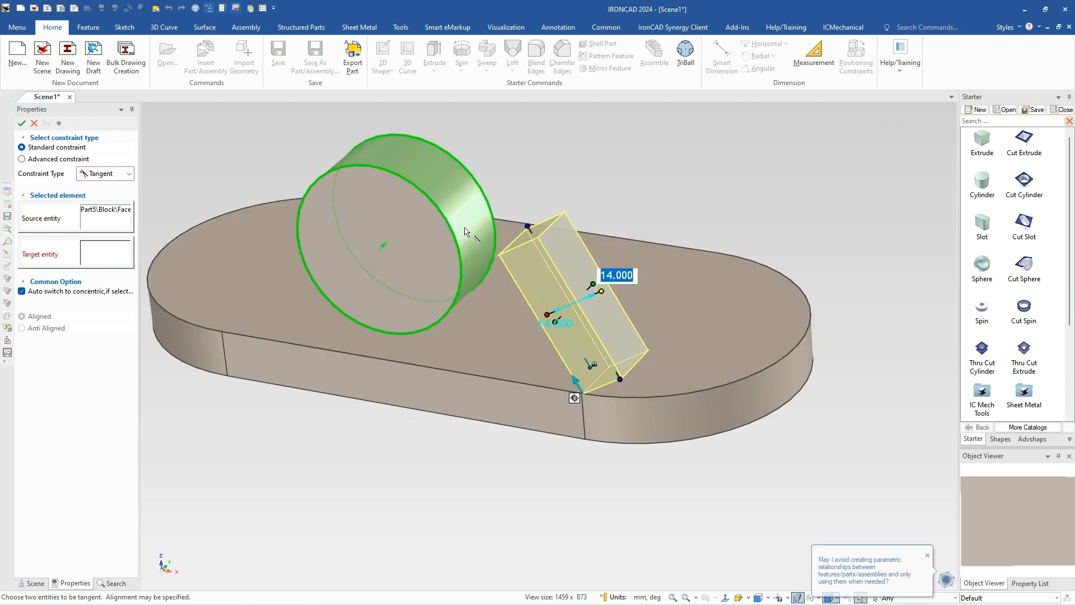
pyautogui.click(462, 230)
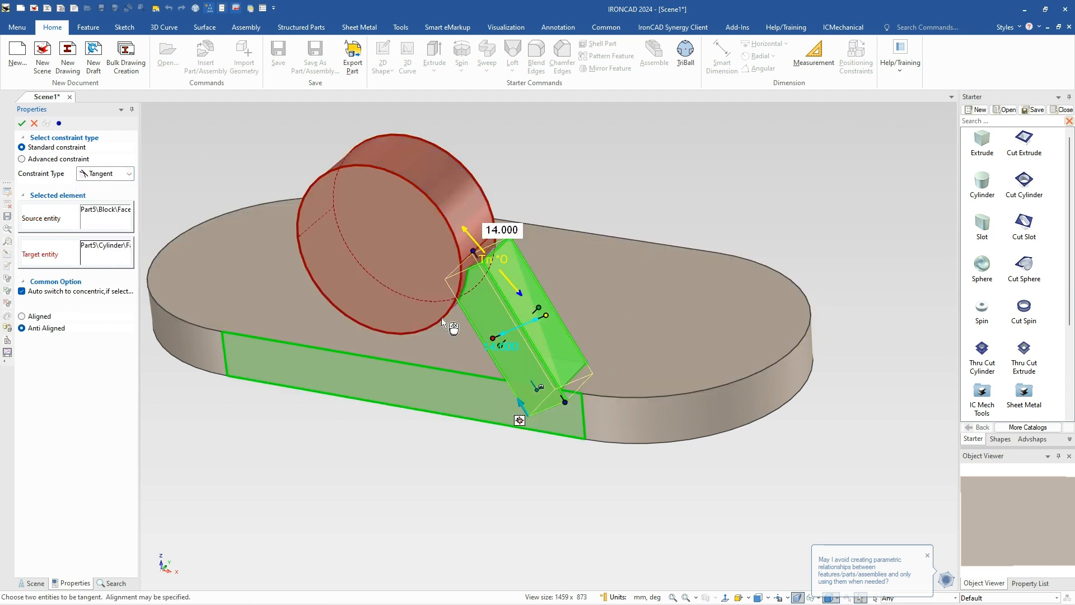
pyautogui.click(21, 123)
# Step: Accept the Tangent constraint and stretch the tilted block's upper end to a length of about 59 mm, running alongside the cylinder
pyautogui.click(498, 262)
pyautogui.click(503, 272)
pyautogui.click(503, 272)
pyautogui.click(493, 270)
pyautogui.click(491, 270)
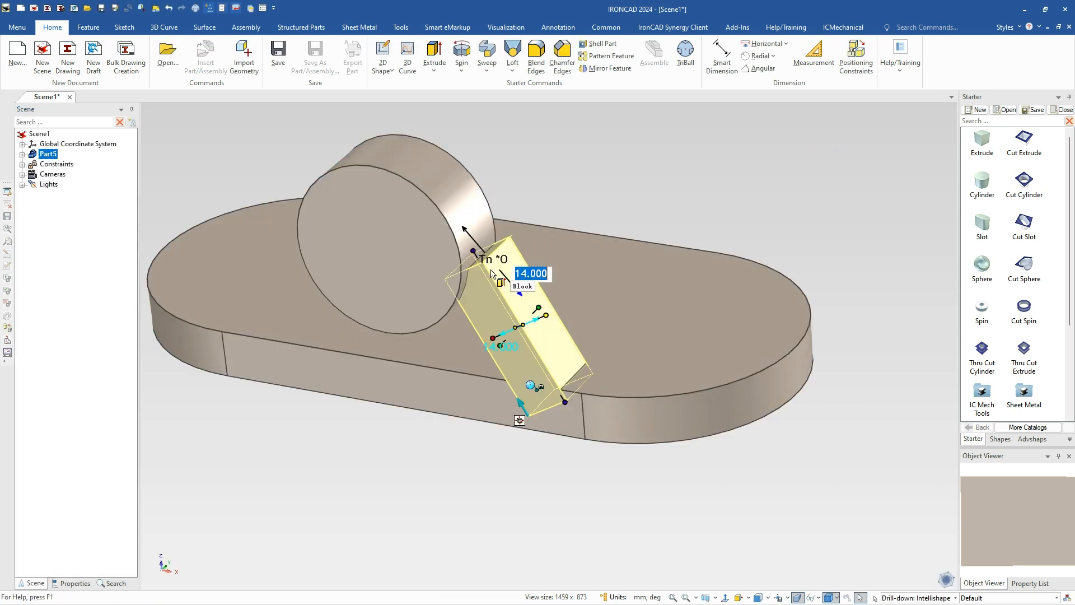
pyautogui.moveTo(475, 250); pyautogui.dragTo(423, 169)
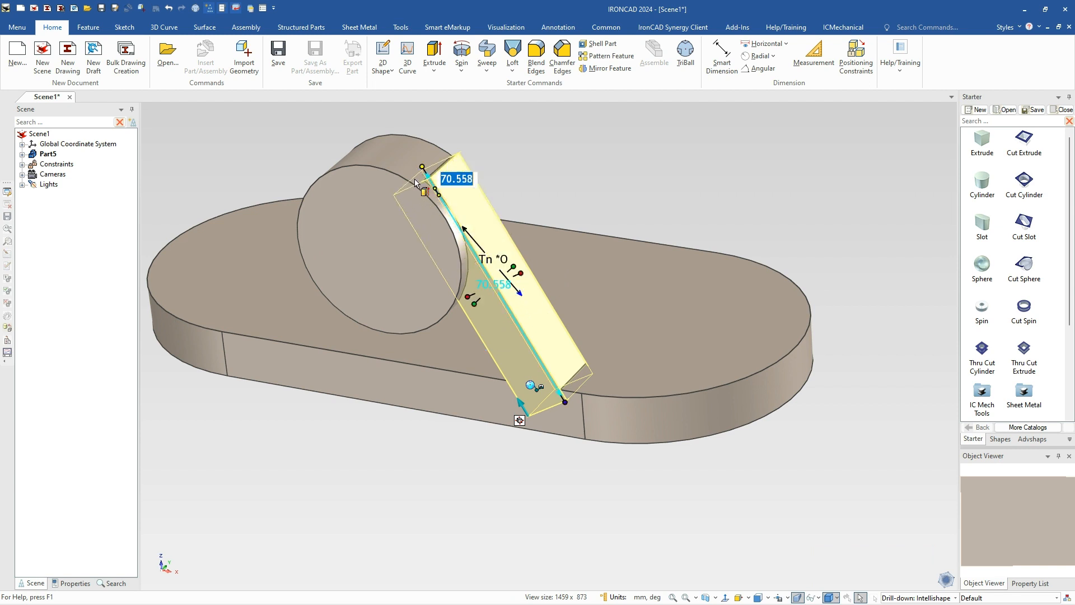
pyautogui.scroll(1, 516, 238)
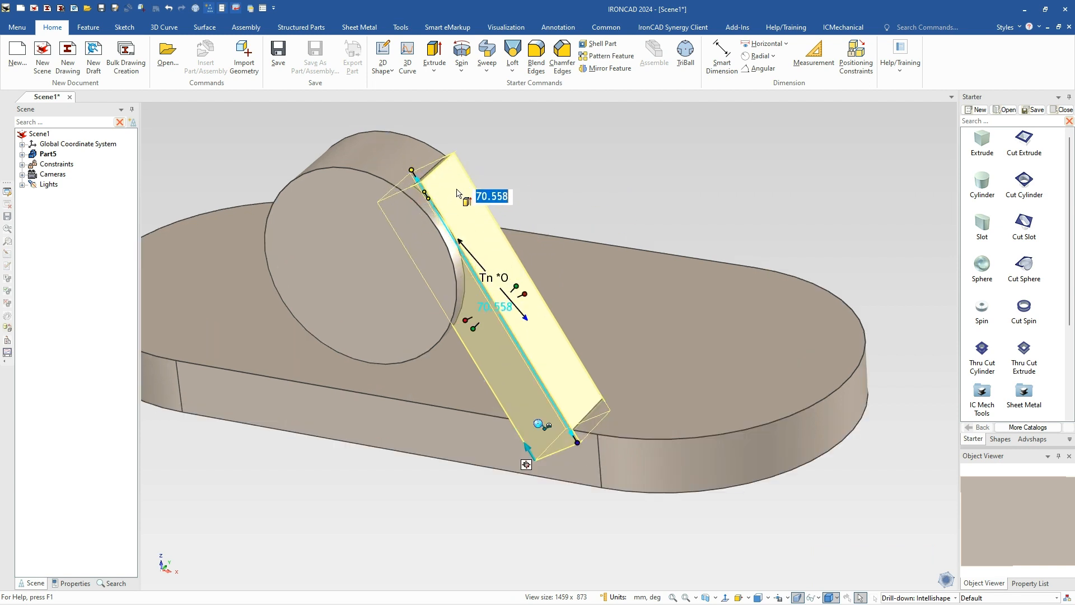
pyautogui.moveTo(417, 168); pyautogui.dragTo(447, 223)
pyautogui.press('capslock')
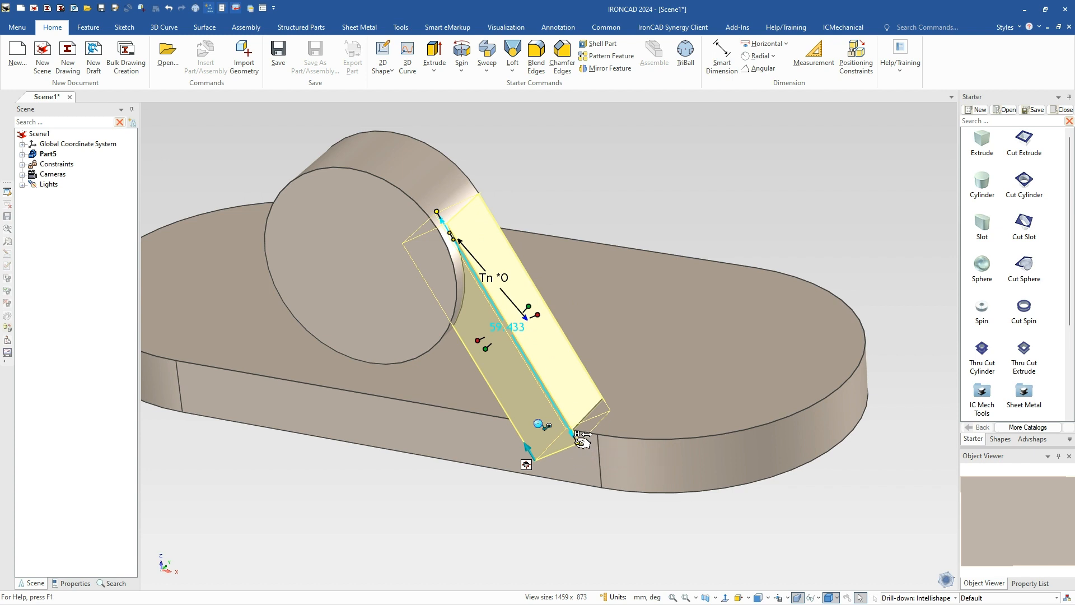
pyautogui.click(678, 535)
# Step: Blend the inner edge where the tilted block's underside meets the cylinder with a constant radius of 6 mm
pyautogui.moveTo(678, 536); pyautogui.dragTo(661, 516, button='middle')
pyautogui.scroll(-2, 661, 516)
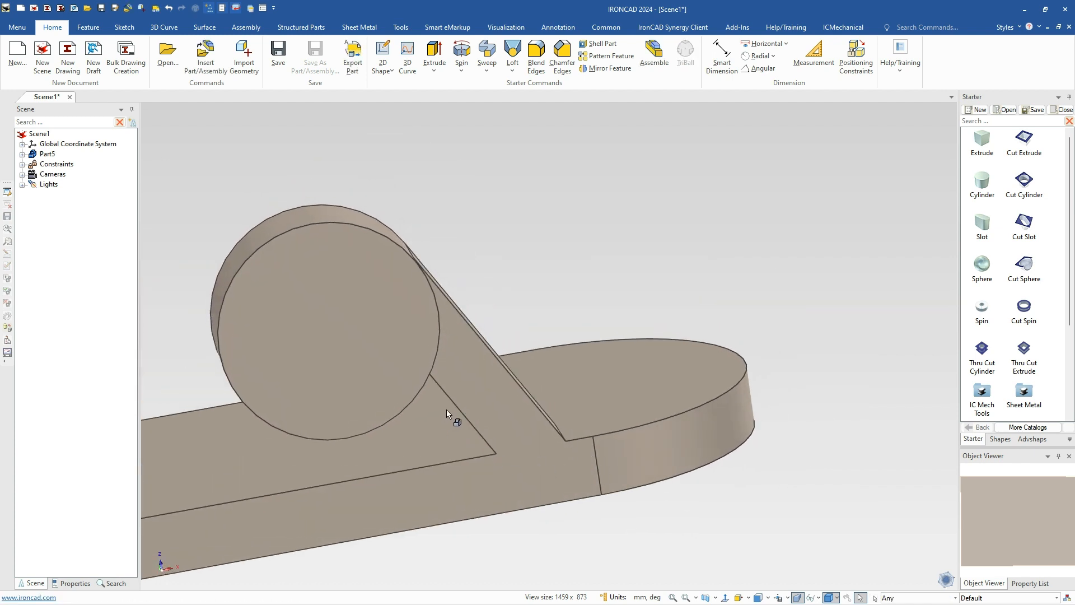
pyautogui.scroll(-2, 458, 423)
pyautogui.moveTo(511, 422); pyautogui.dragTo(506, 247, button='middle')
pyautogui.scroll(3, 482, 368)
pyautogui.scroll(4, 545, 285)
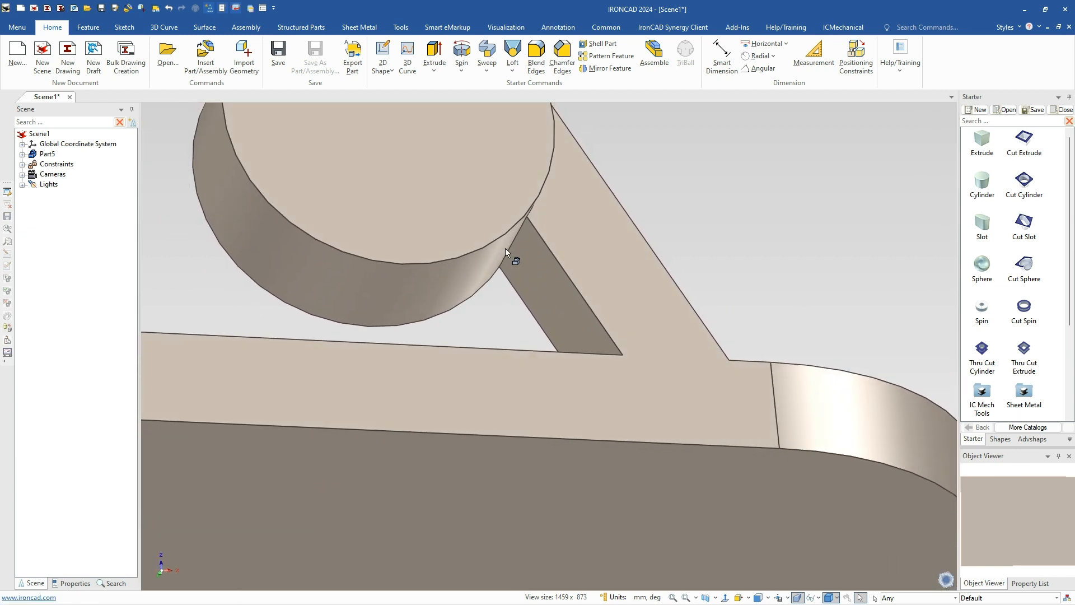
pyautogui.click(519, 237)
pyautogui.click(517, 236)
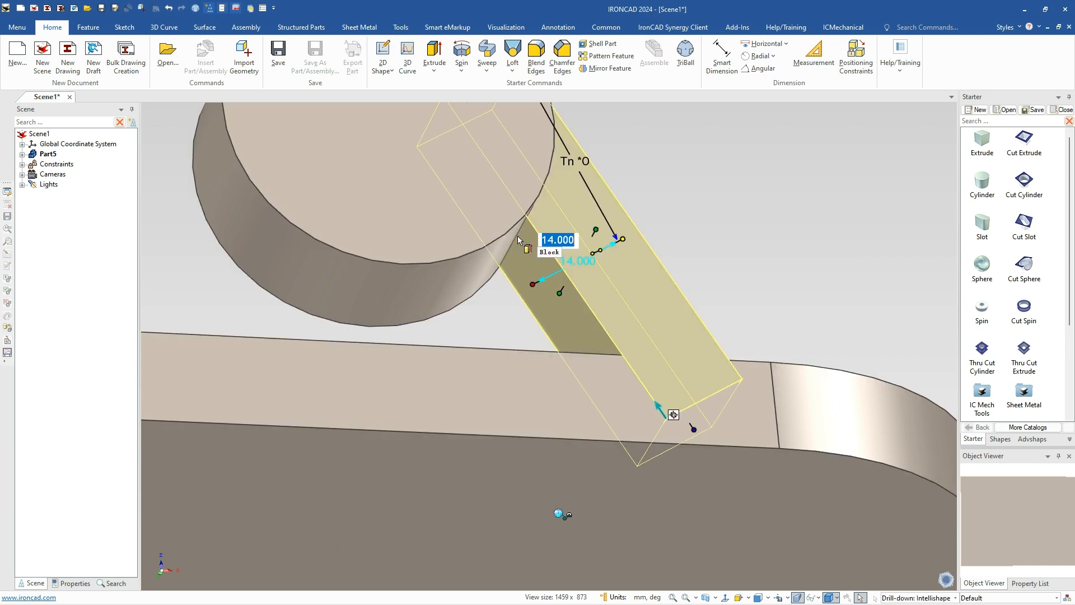
pyautogui.click(517, 237)
pyautogui.click(539, 248)
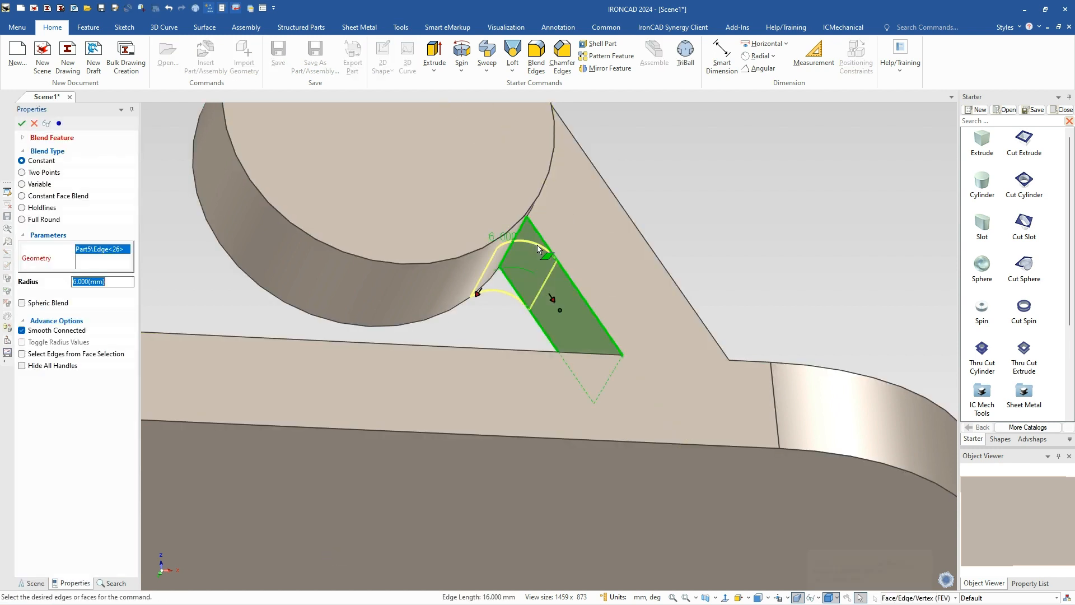
pyautogui.click(21, 123)
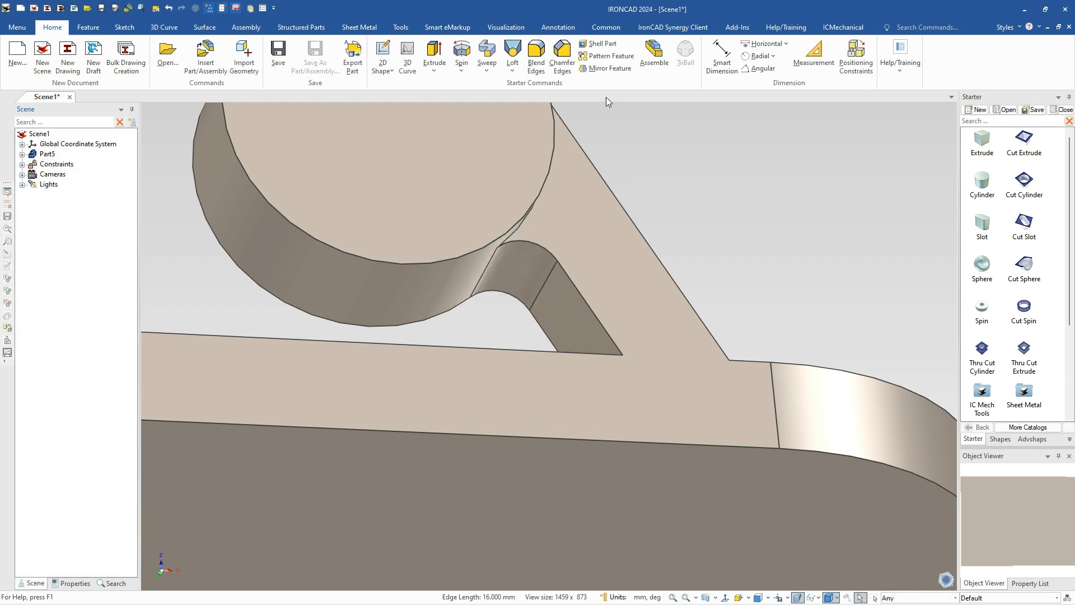
# Step: Mirror the tilted block and its blend to the cylinder's other side about the midpoint of the plate's long bottom edge
pyautogui.click(605, 69)
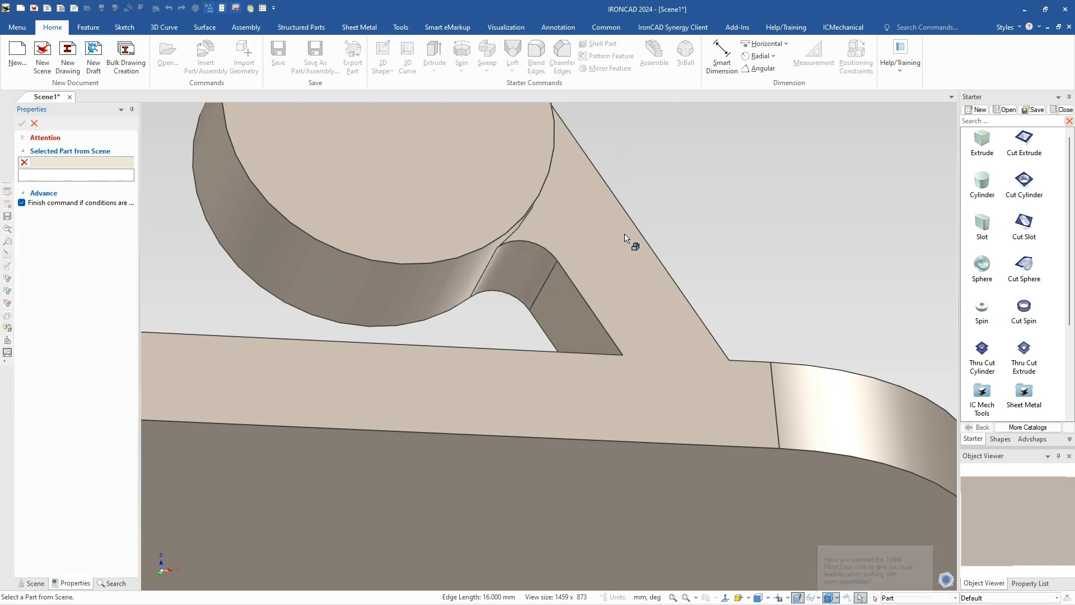
pyautogui.click(599, 250)
pyautogui.scroll(-3, 470, 386)
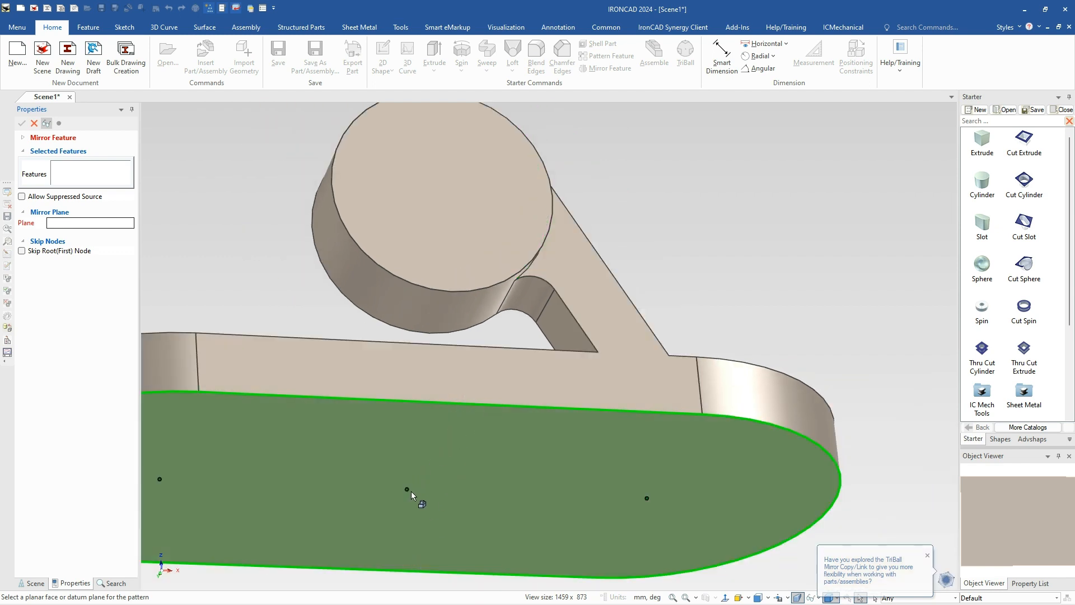
pyautogui.click(453, 403)
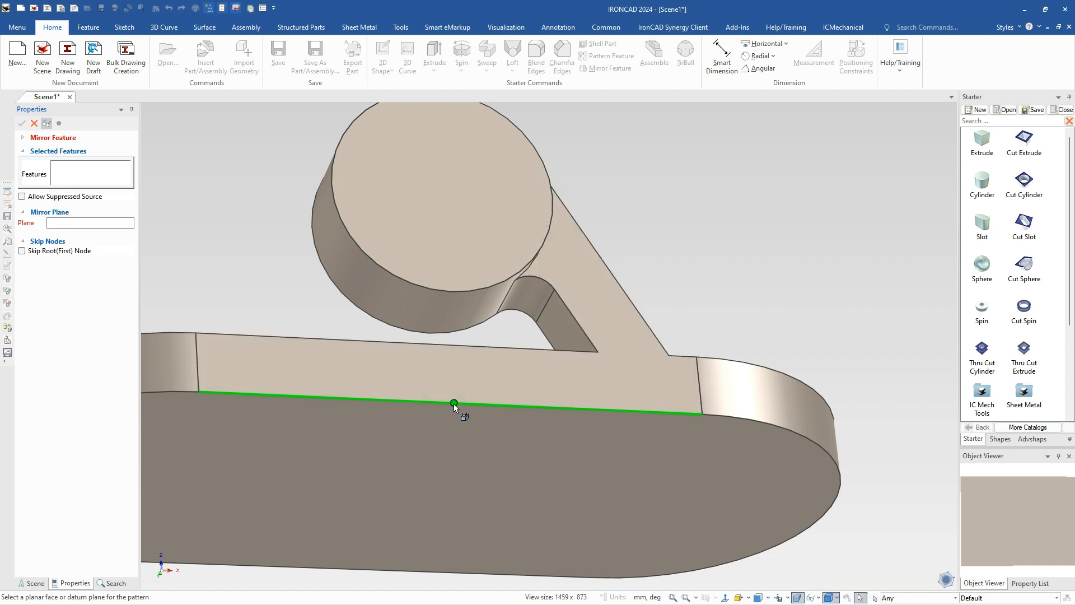
pyautogui.click(559, 311)
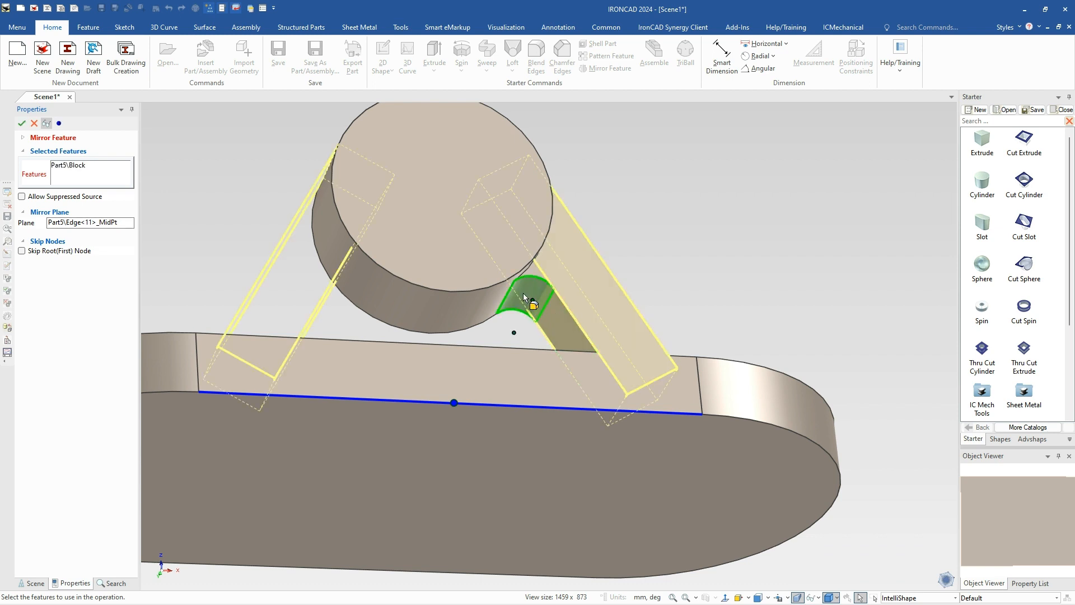
pyautogui.click(524, 295)
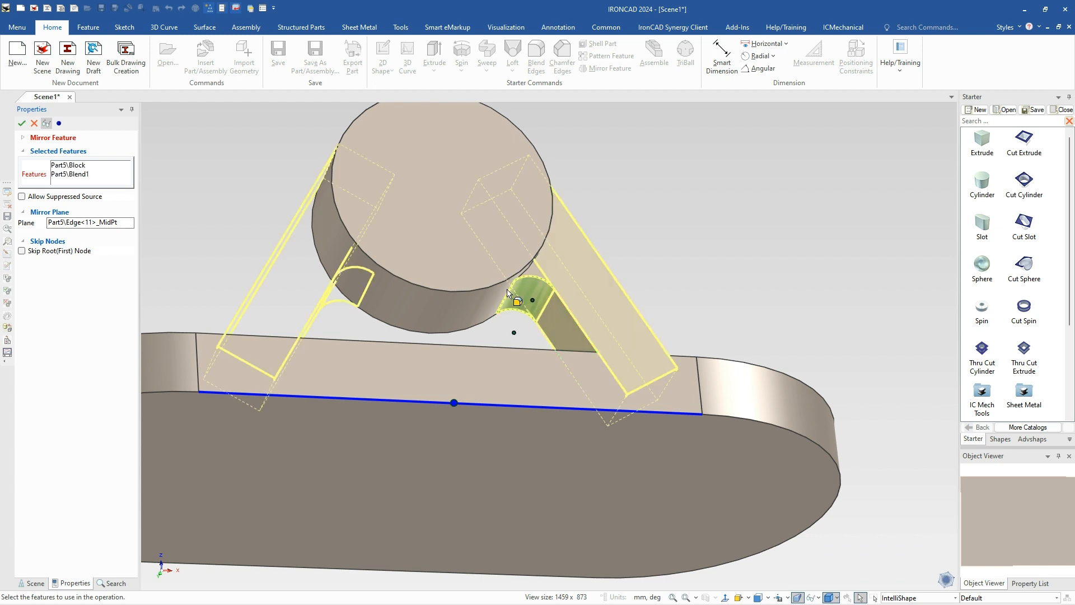
pyautogui.click(22, 124)
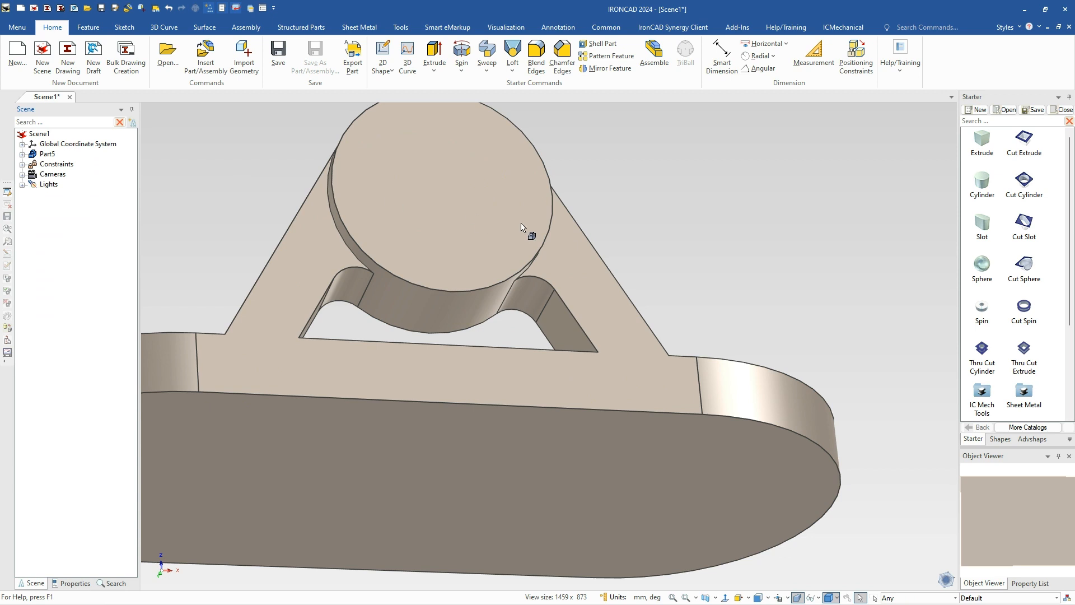
# Step: Mirror the mirrored leg feature and the cylinder to the plate's opposite side about the midpoint of the plate's rounded end edge
pyautogui.scroll(-5, 523, 233)
pyautogui.moveTo(547, 247); pyautogui.dragTo(653, 320, button='middle')
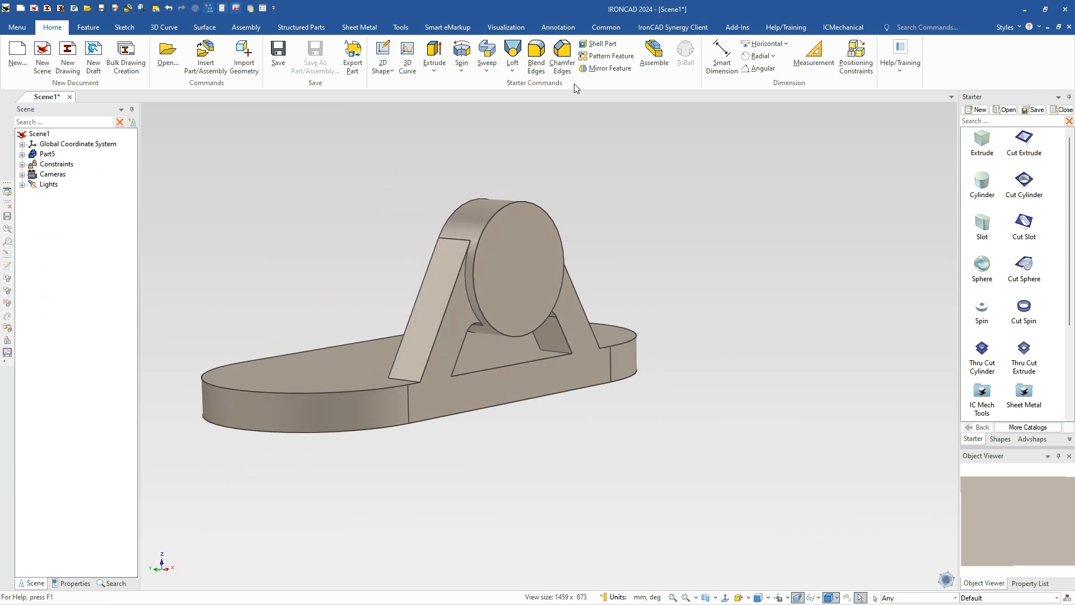
pyautogui.click(608, 68)
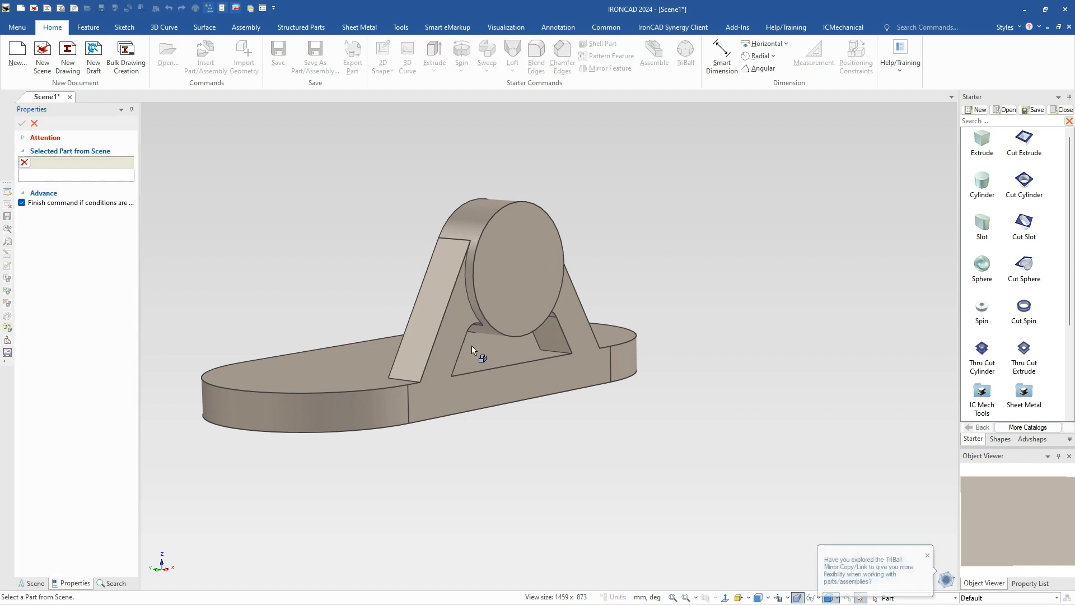
pyautogui.scroll(1, 461, 315)
pyautogui.click(421, 402)
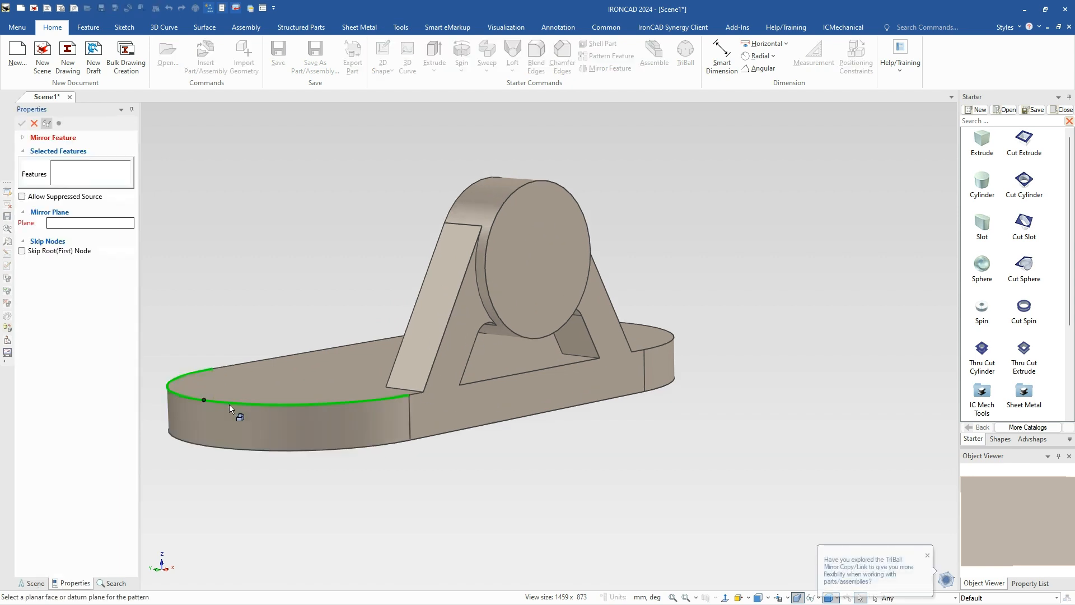
pyautogui.click(204, 401)
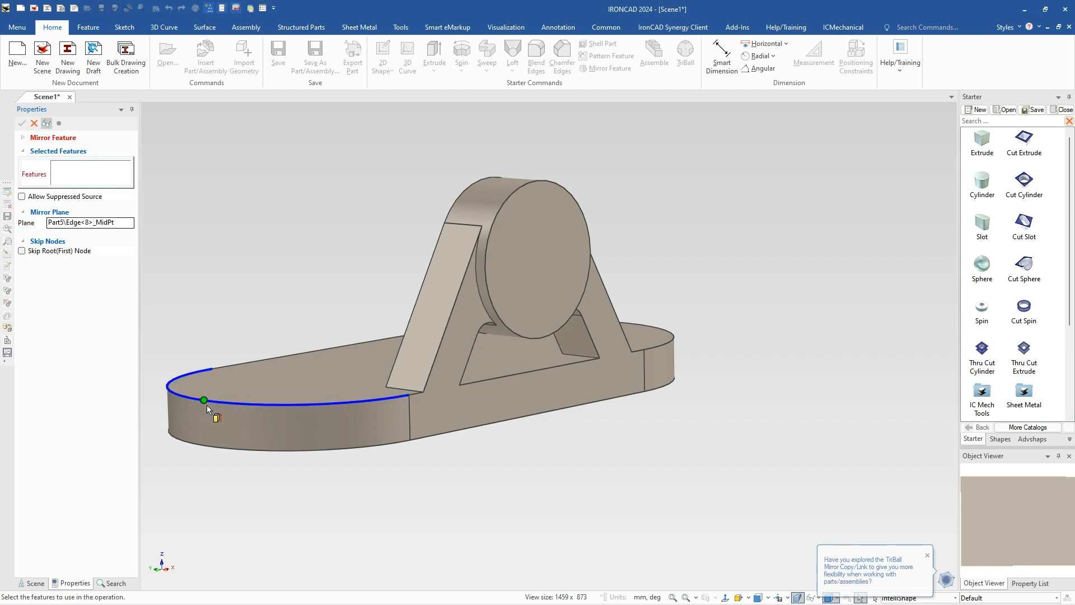
pyautogui.click(424, 327)
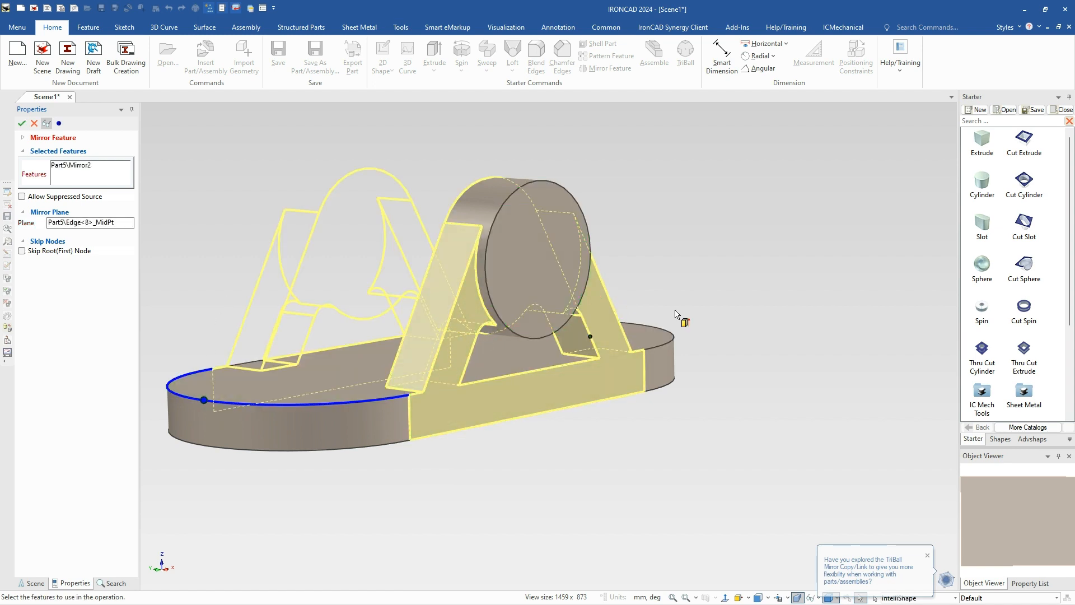
pyautogui.click(500, 208)
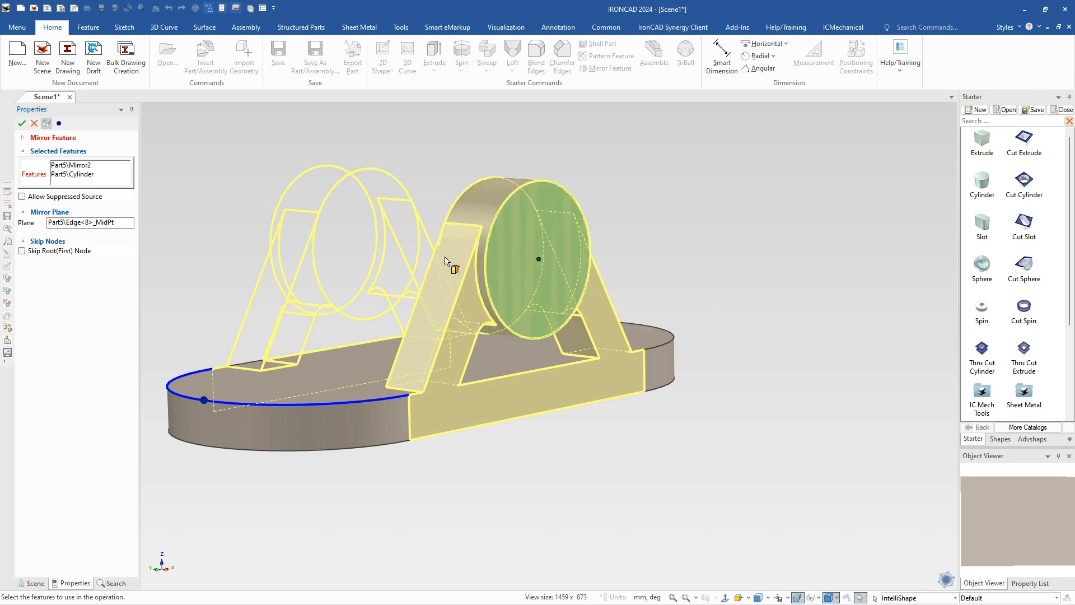
pyautogui.click(22, 124)
pyautogui.moveTo(687, 355)
pyautogui.mouseDown(button='middle')
pyautogui.moveTo(864, 381)
pyautogui.moveTo(686, 371)
pyautogui.mouseUp(button='middle')
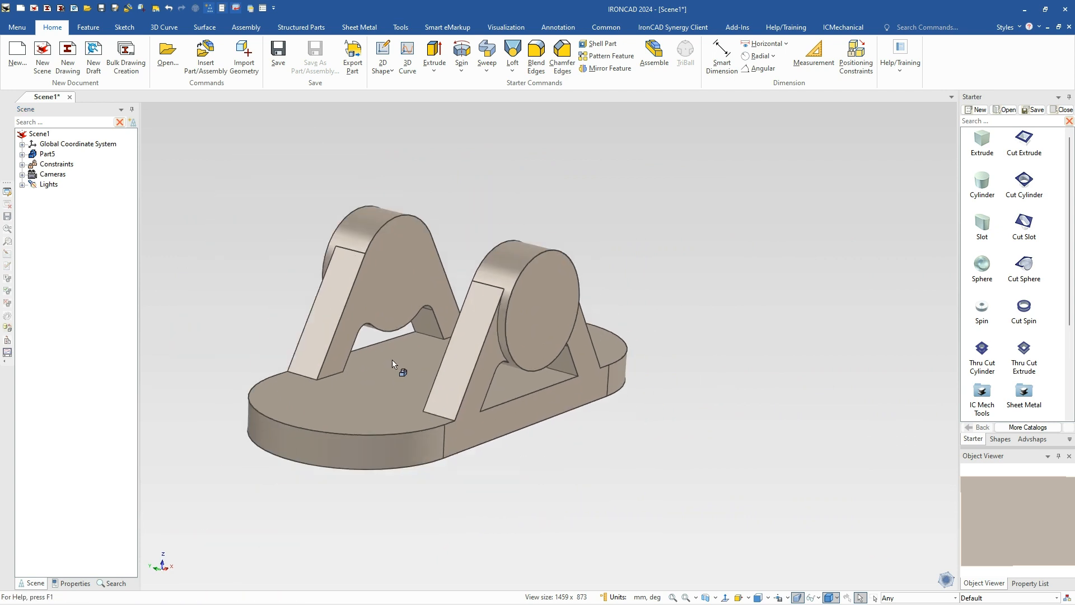
# Step: Add a Thru Cut Cylinder at the centre of the near cylinder's outer face and set its diameter to 24 mm
pyautogui.scroll(3, 393, 364)
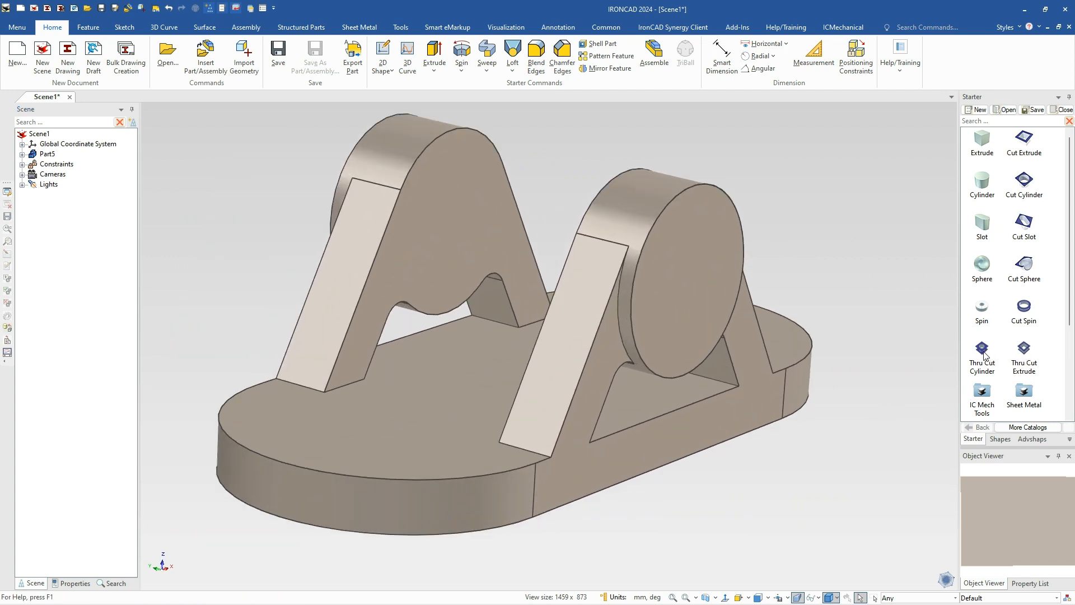
pyautogui.moveTo(983, 353); pyautogui.dragTo(689, 286)
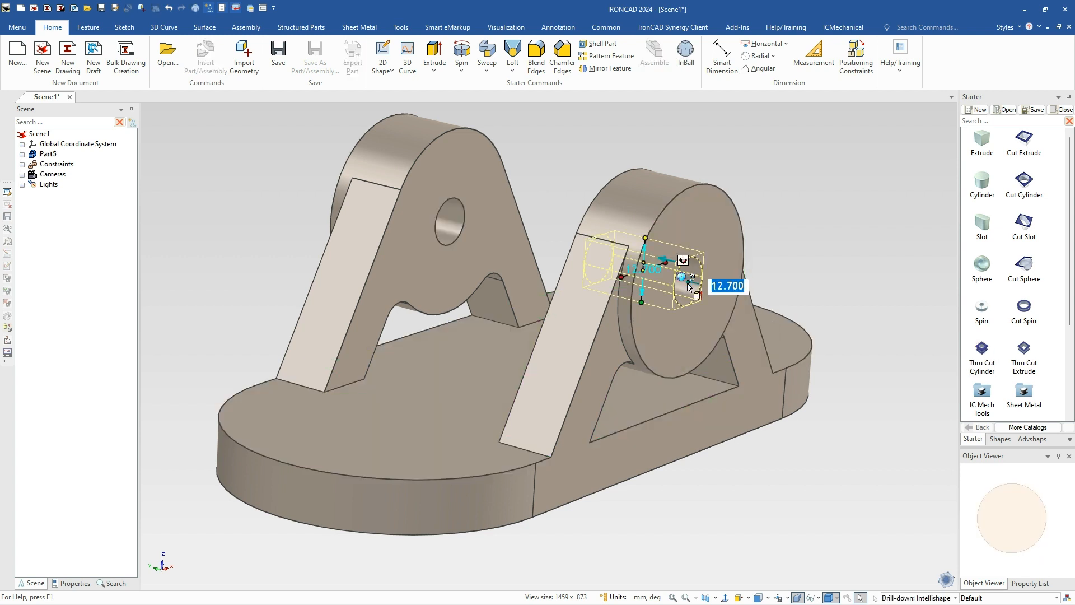
pyautogui.write('24')
pyautogui.press('Return')
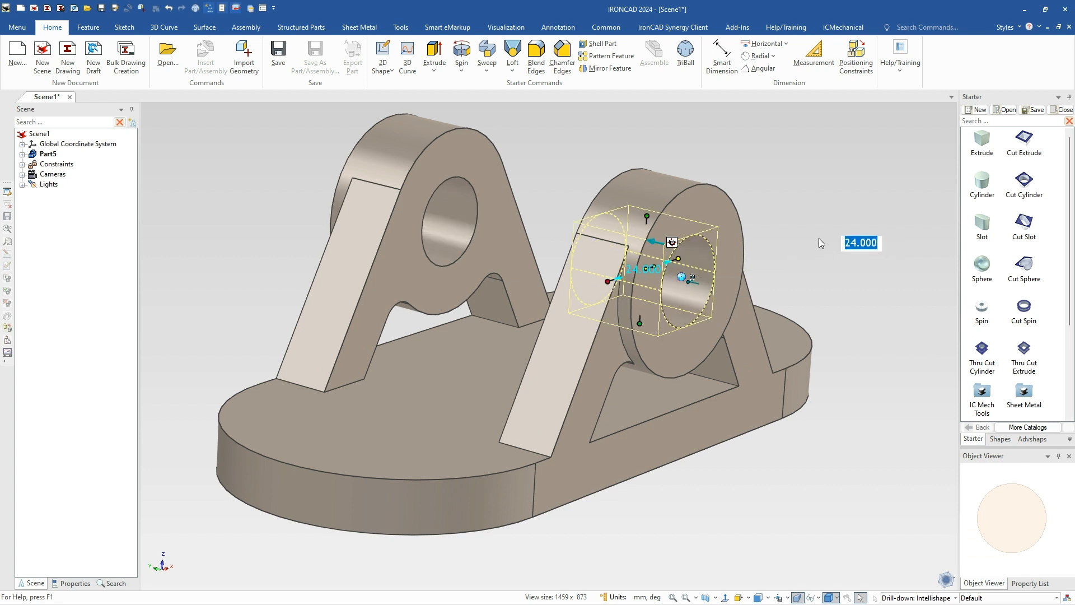
pyautogui.click(909, 224)
# Step: Remove the far support's upper half with a Cut Extrude, snapping its lower face to the cylinder's centre and stretching its upper face above the support
pyautogui.moveTo(1023, 155); pyautogui.dragTo(457, 230)
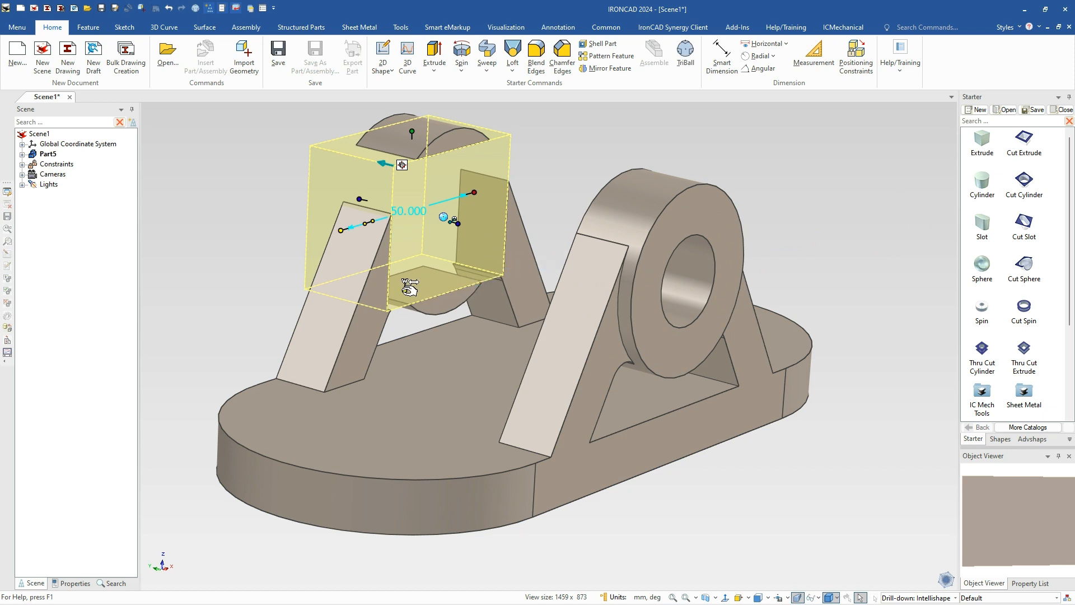
pyautogui.rightClick(406, 289)
pyautogui.click(442, 359)
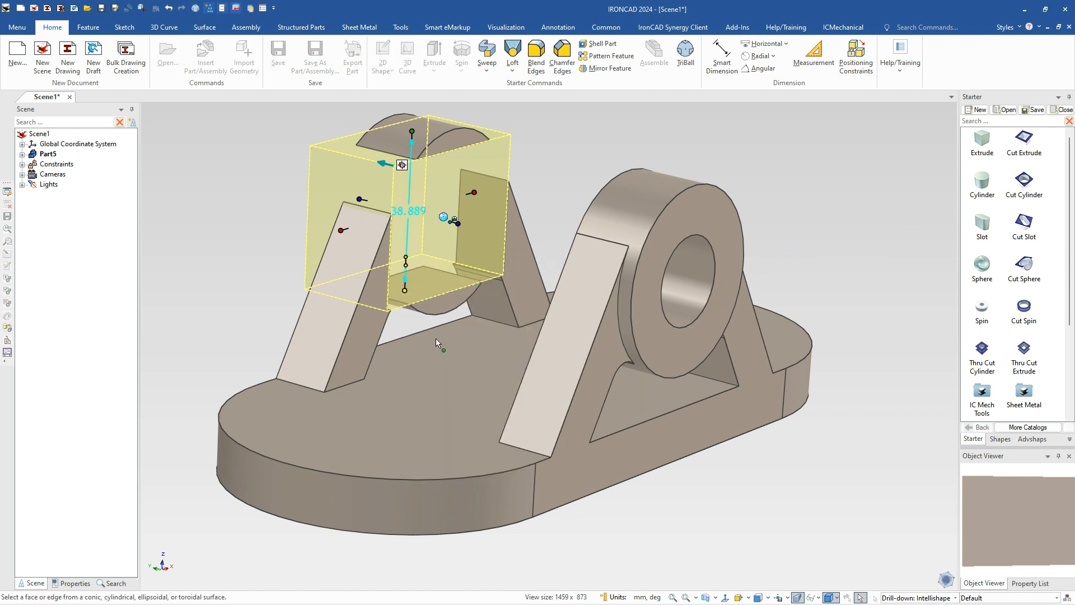
pyautogui.click(431, 312)
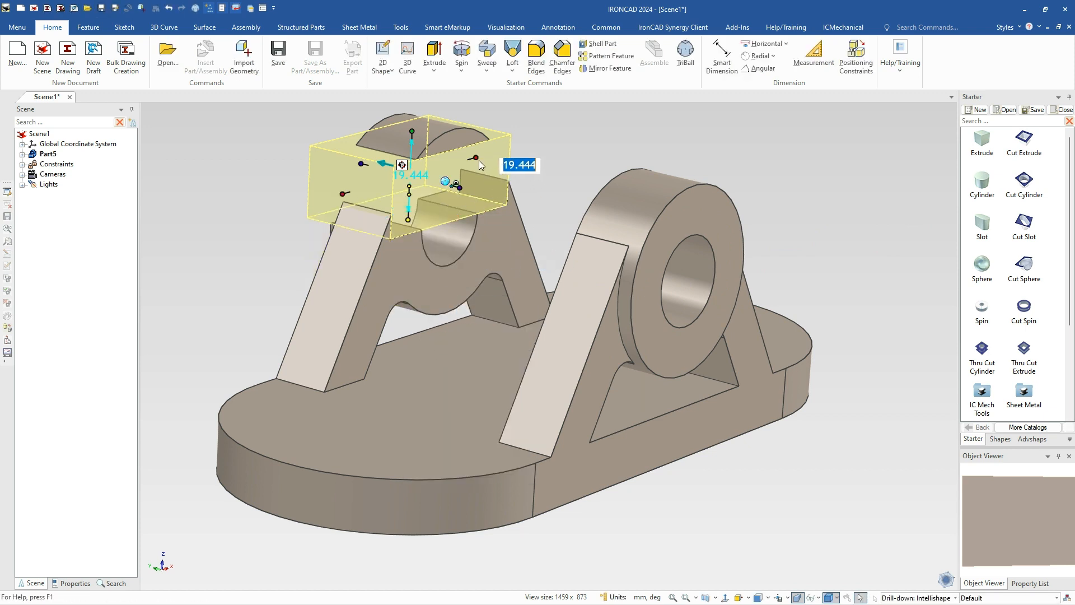
pyautogui.moveTo(534, 150); pyautogui.dragTo(553, 156)
pyautogui.press('Return')
pyautogui.moveTo(412, 133); pyautogui.dragTo(420, 88)
pyautogui.click(593, 151)
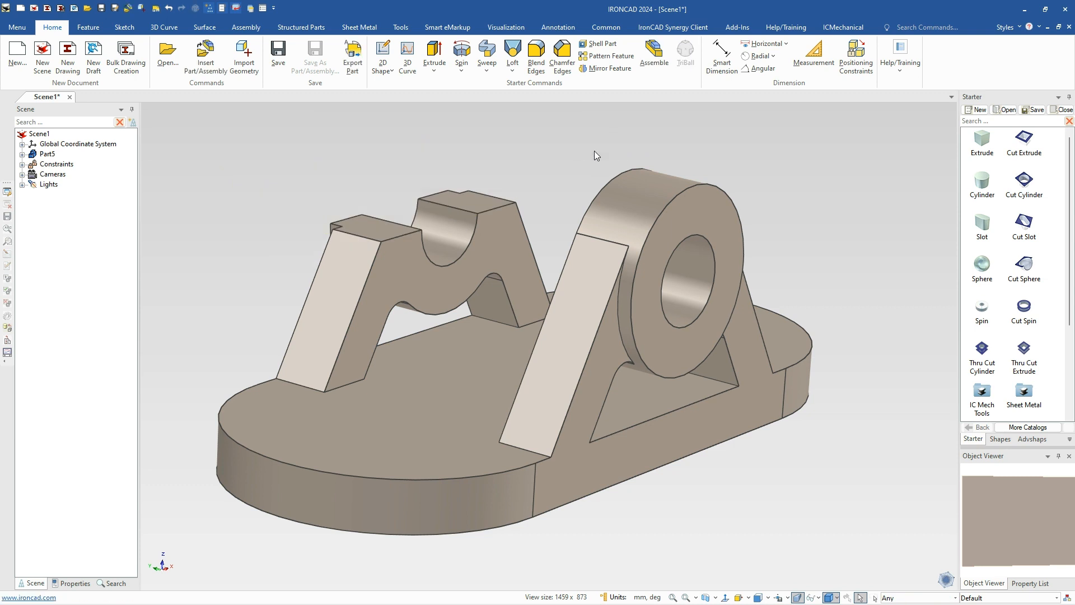
# Step: Place a Cut Cylinder on the flat top face of the halved support and set its diameter to 8 mm
pyautogui.scroll(2, 415, 225)
pyautogui.moveTo(520, 309); pyautogui.dragTo(546, 328, button='middle')
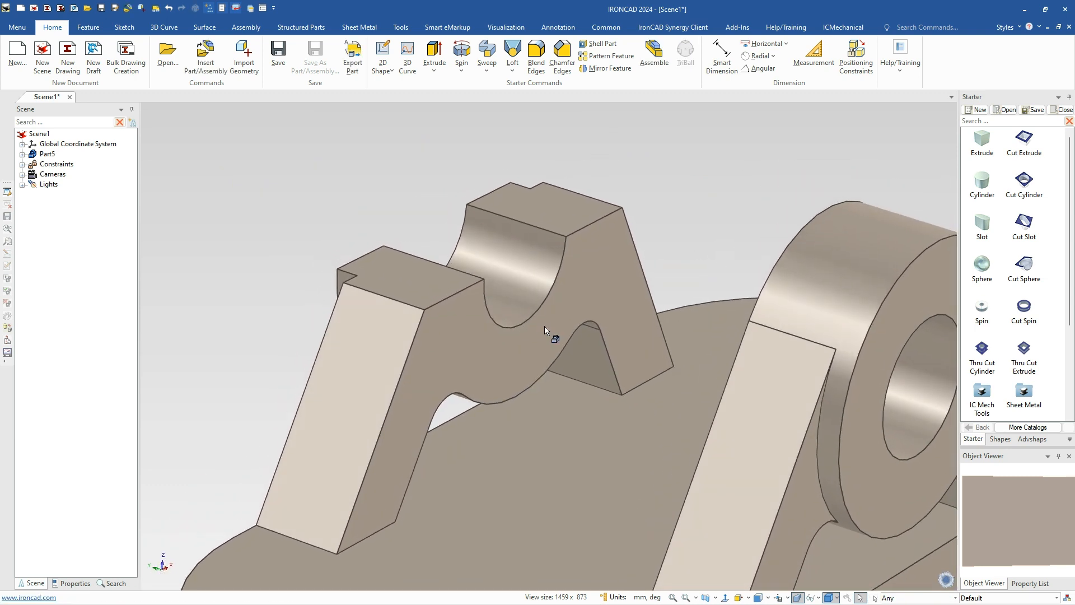
pyautogui.moveTo(1028, 182); pyautogui.dragTo(413, 280)
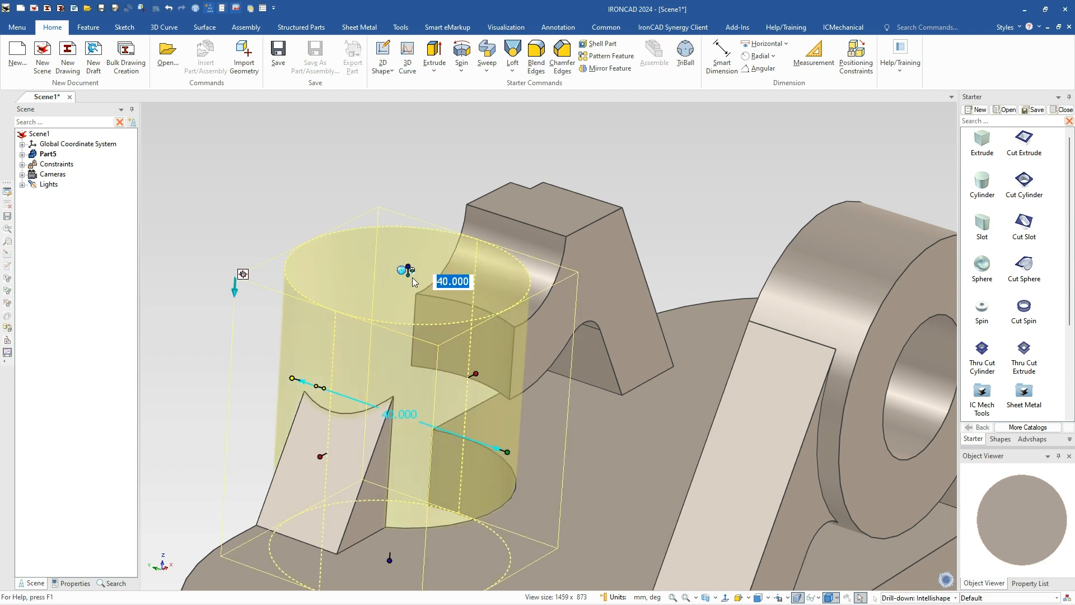
pyautogui.write('8')
pyautogui.press('Return')
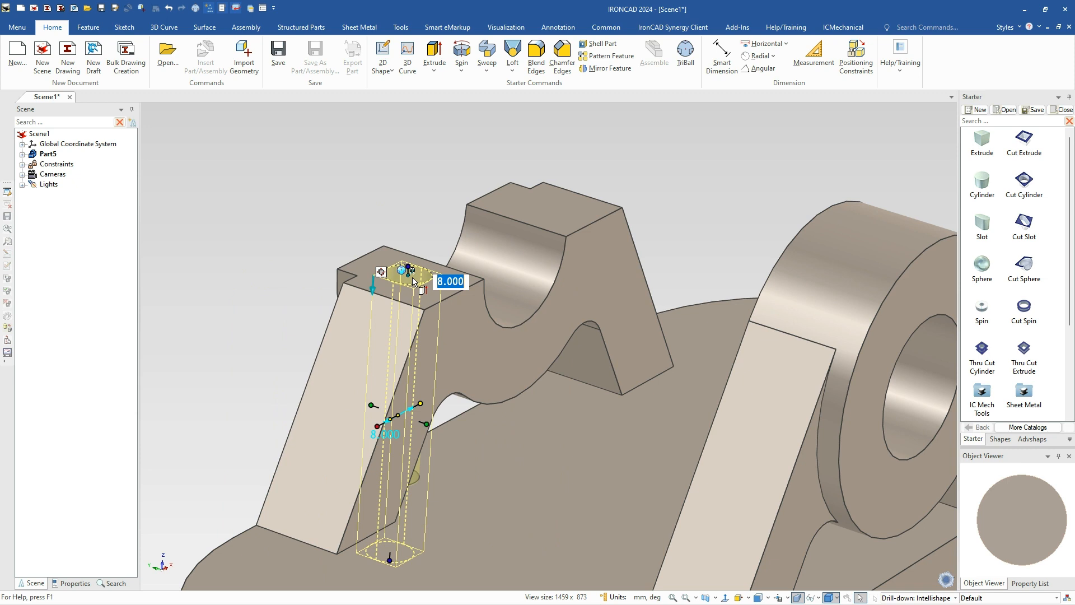
# Step: Use the TriBall's horizontal plane to move the 8 mm cut cylinder to the centre point of the half bore's arc
pyautogui.press('F10')
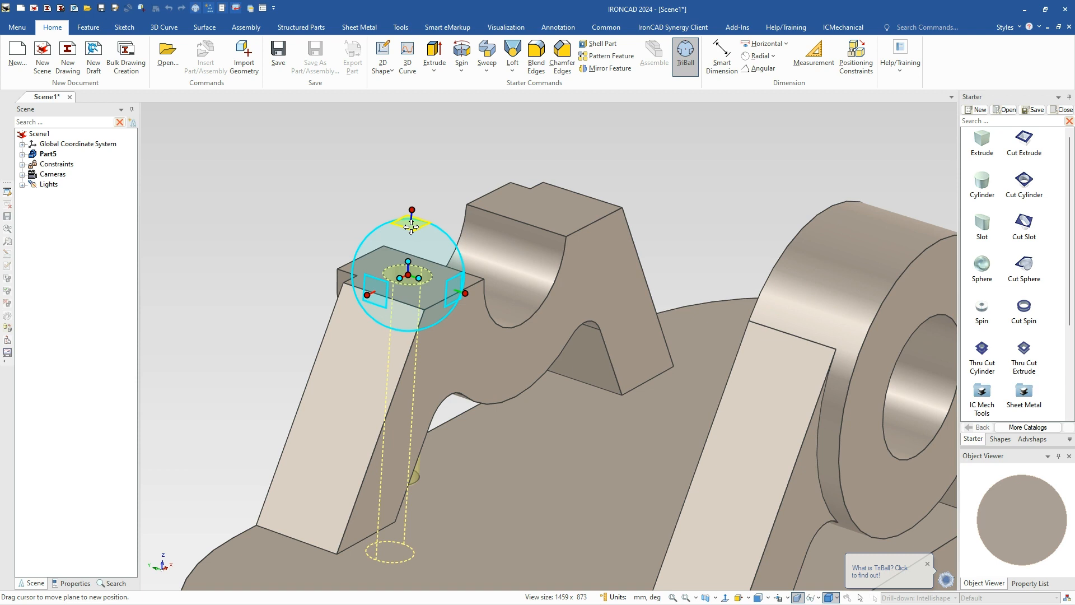
pyautogui.rightClick(414, 225)
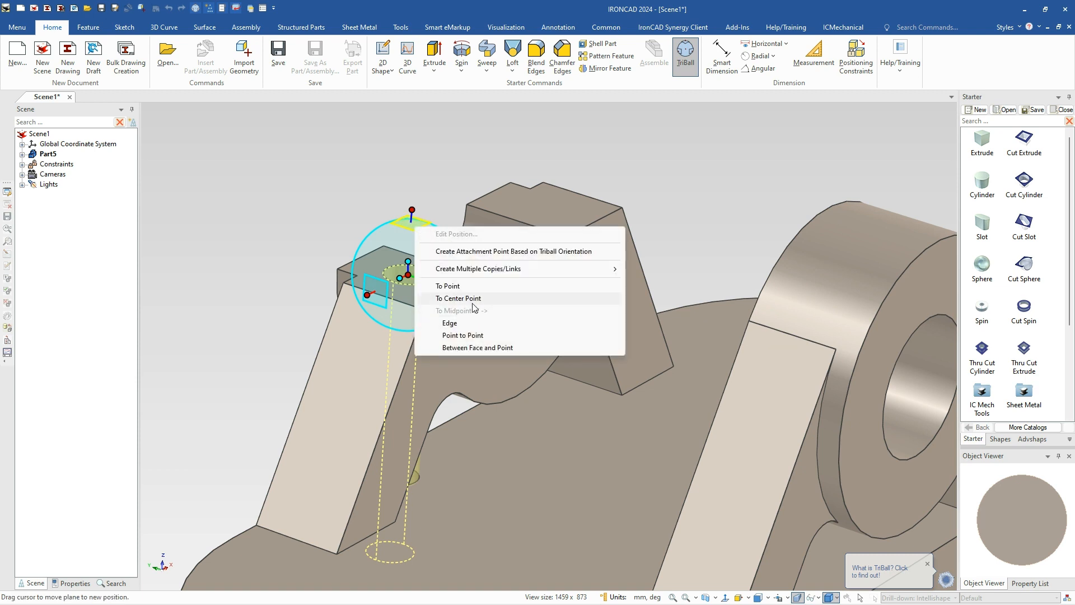
pyautogui.click(473, 296)
pyautogui.click(494, 320)
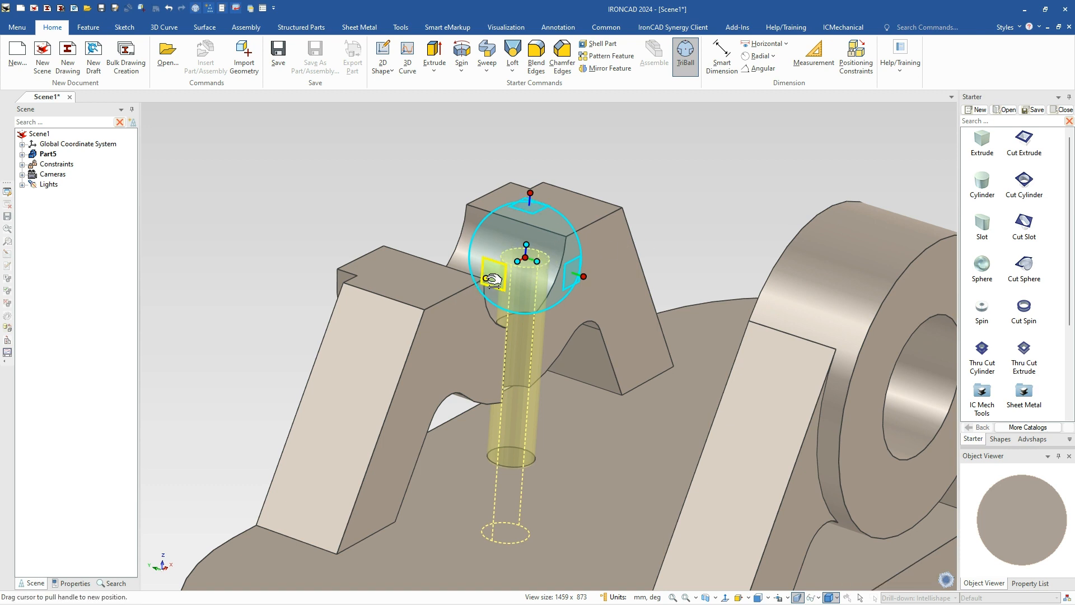
# Step: Offset the 8 mm cut cylinder 20 mm sideways from the half bore's centre and 7 mm into the support's thickness, then shorten its depth to about 31 mm
pyautogui.moveTo(486, 278); pyautogui.dragTo(450, 296)
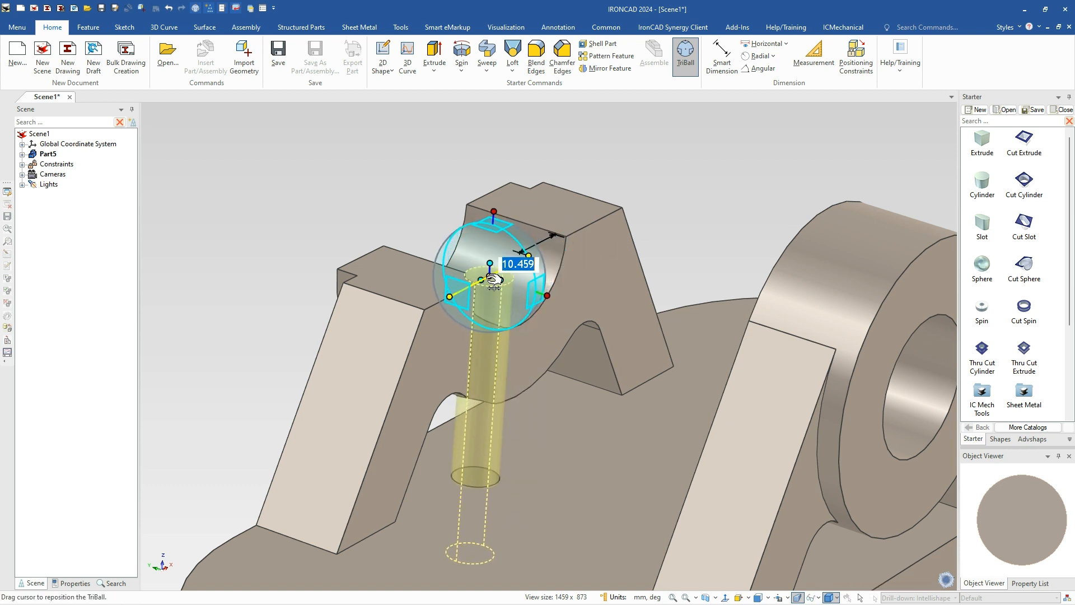
pyautogui.write('20')
pyautogui.press('Return')
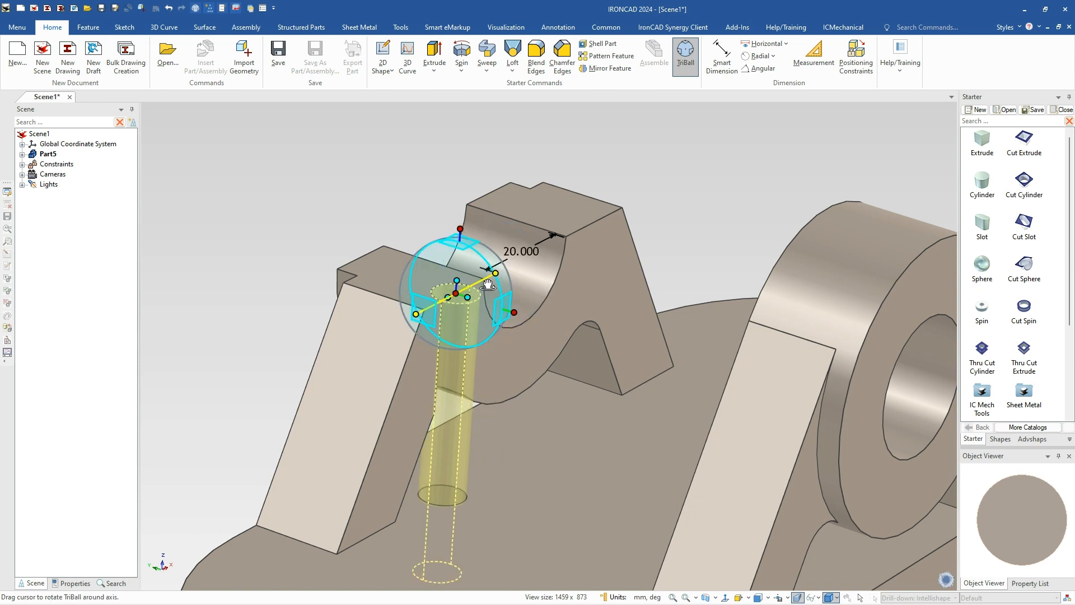
pyautogui.moveTo(519, 316); pyautogui.dragTo(511, 314)
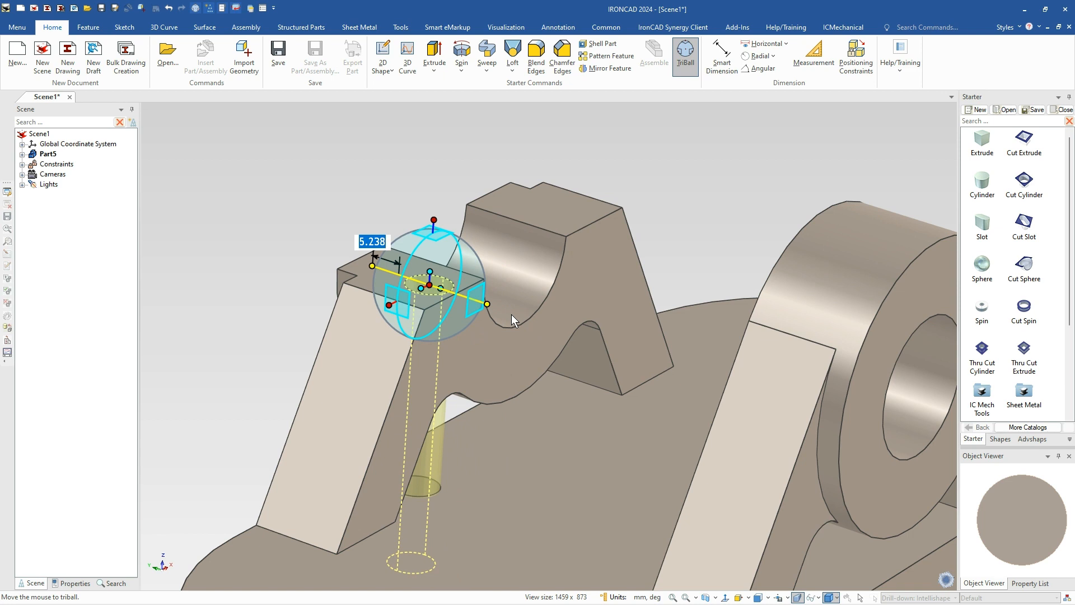
pyautogui.write('7')
pyautogui.press('Return')
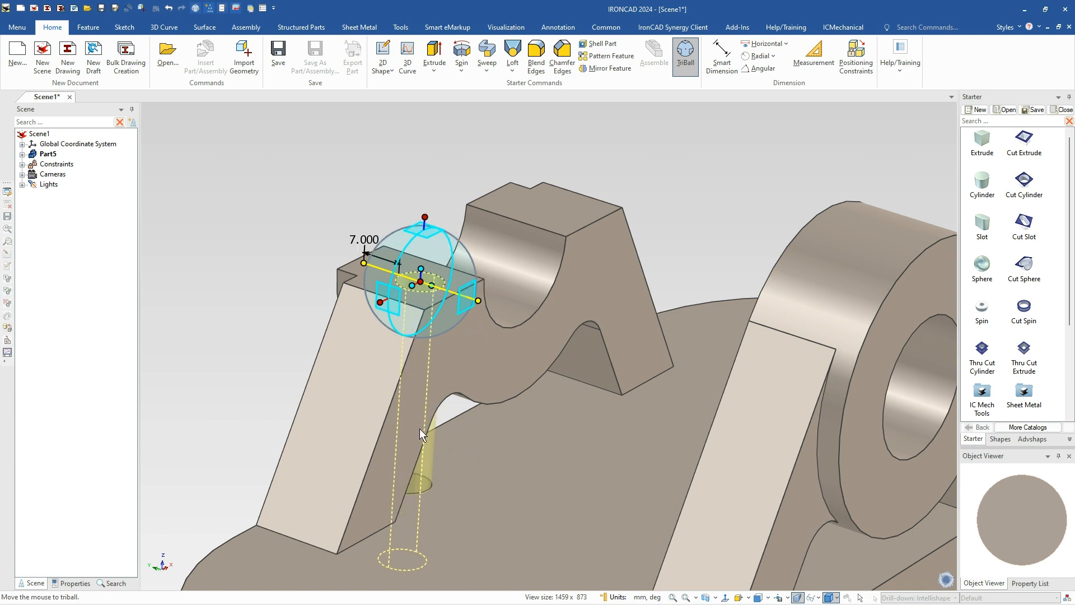
pyautogui.press('F10')
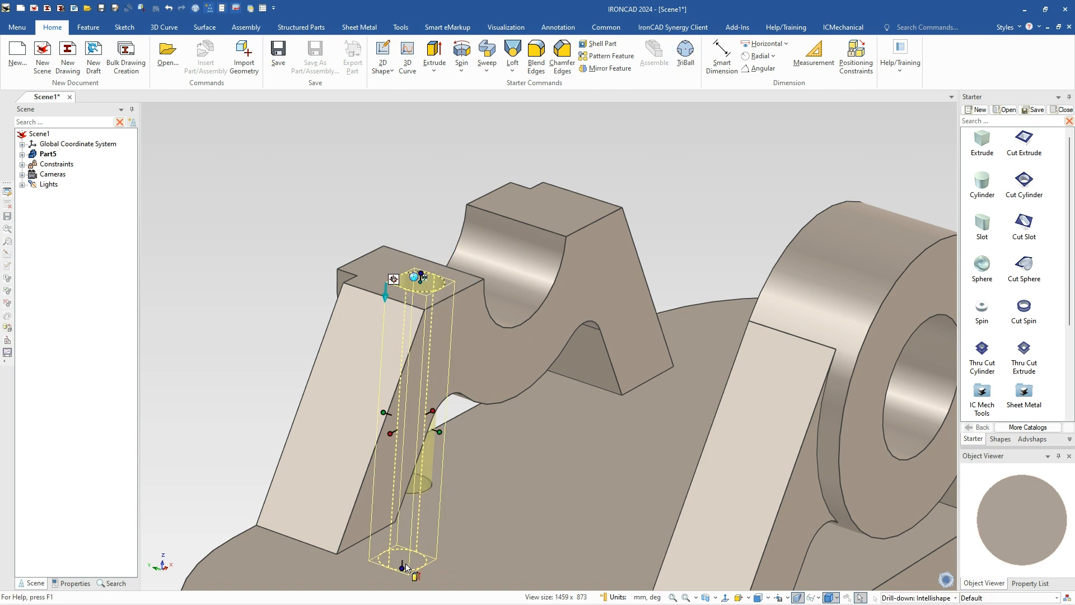
pyautogui.moveTo(409, 567); pyautogui.dragTo(466, 470)
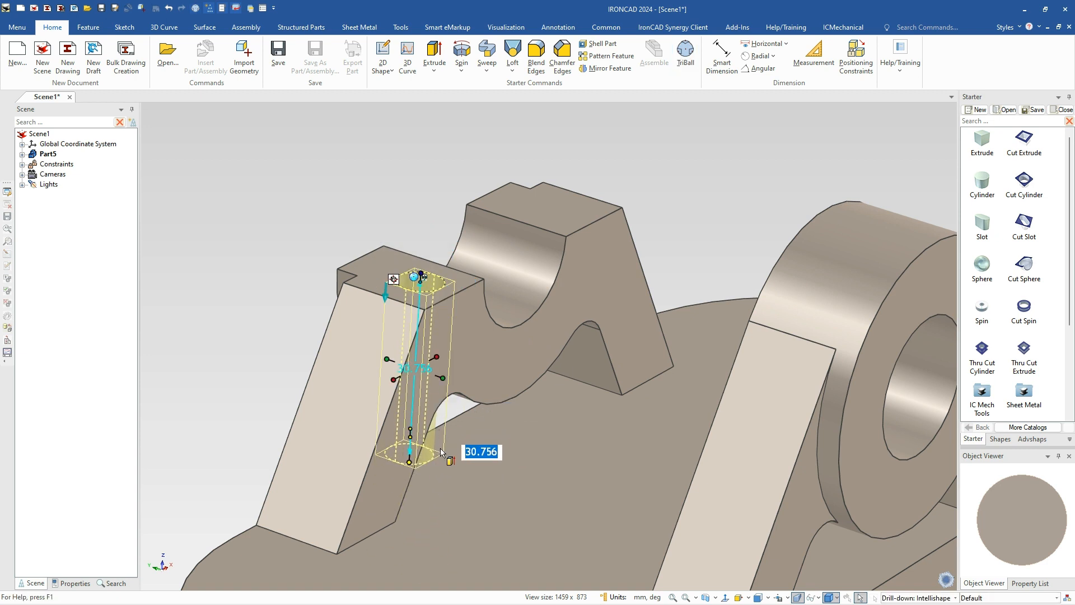
# Step: Reposition the TriBall alone to the centre of the half bore's arc and mirror a copy of the 8 mm hole to the support's other flat face
pyautogui.press('F10')
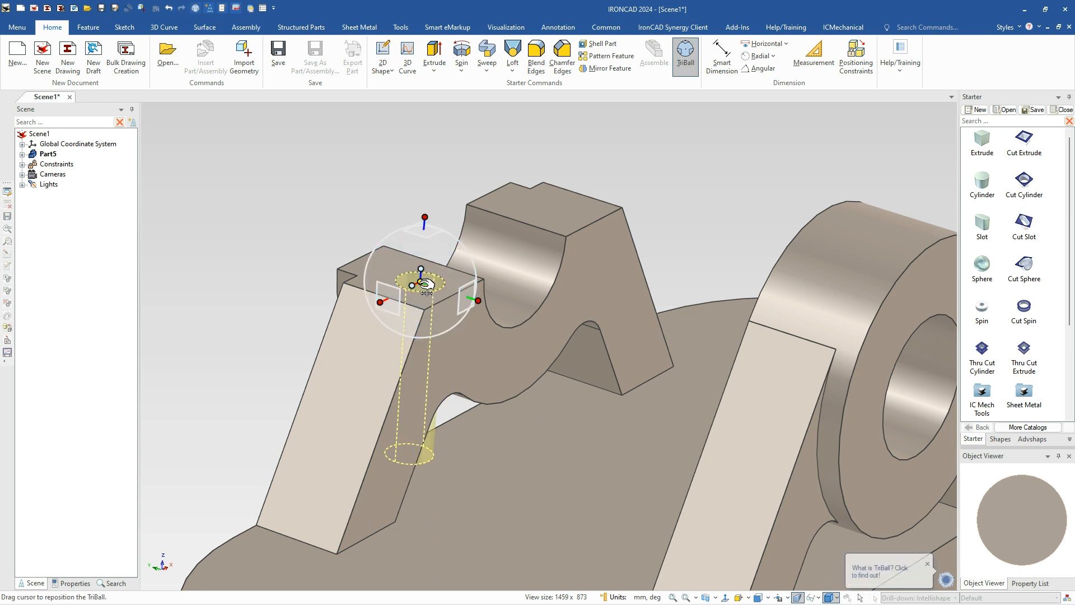
pyautogui.moveTo(427, 286); pyautogui.dragTo(515, 280)
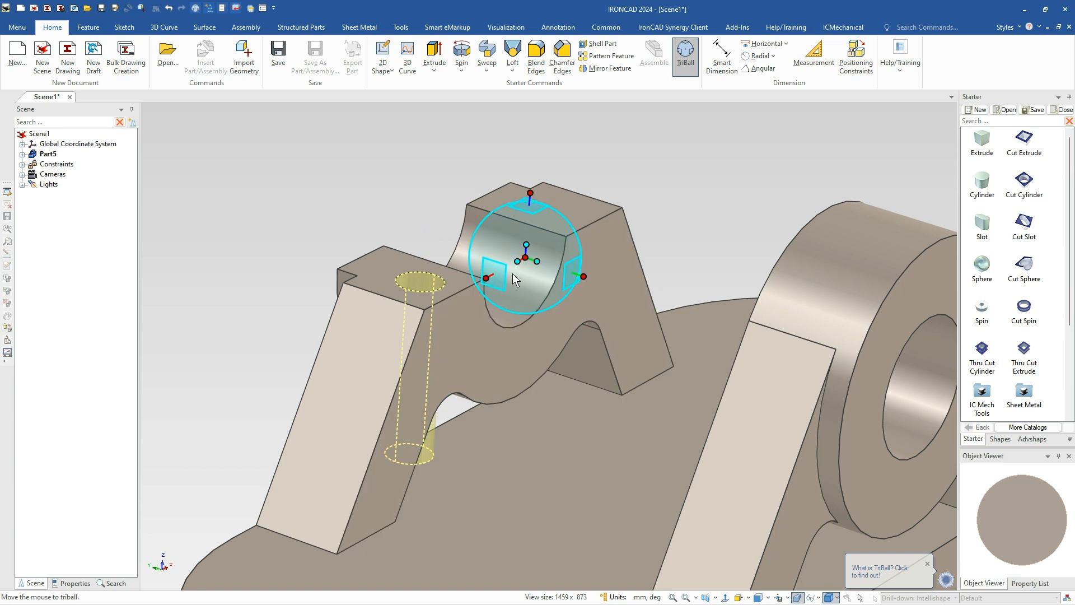
pyautogui.rightClick(517, 261)
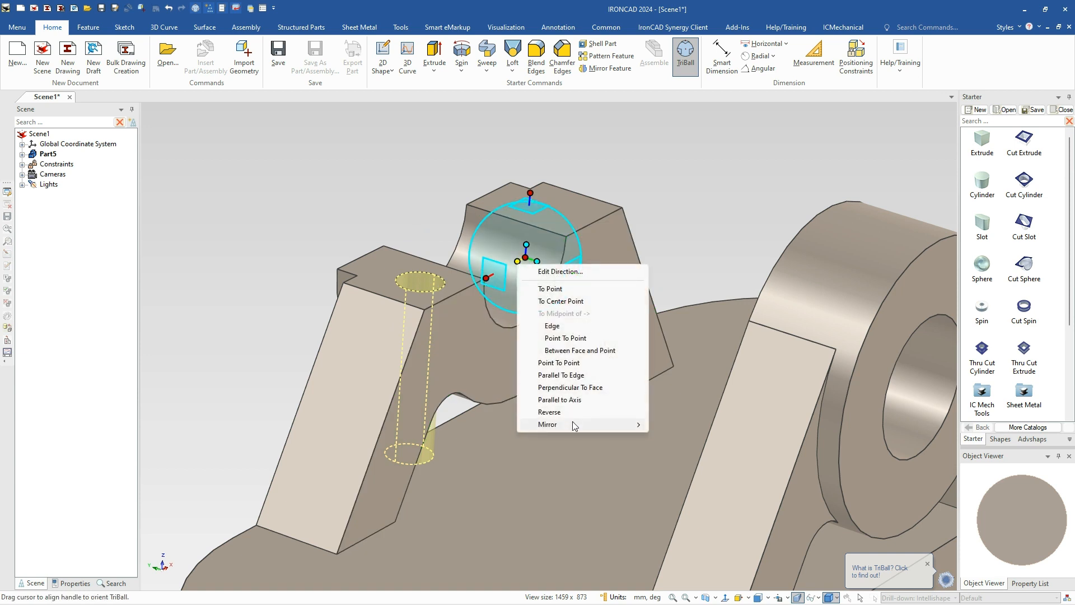
pyautogui.moveTo(560, 424)
pyautogui.click(677, 448)
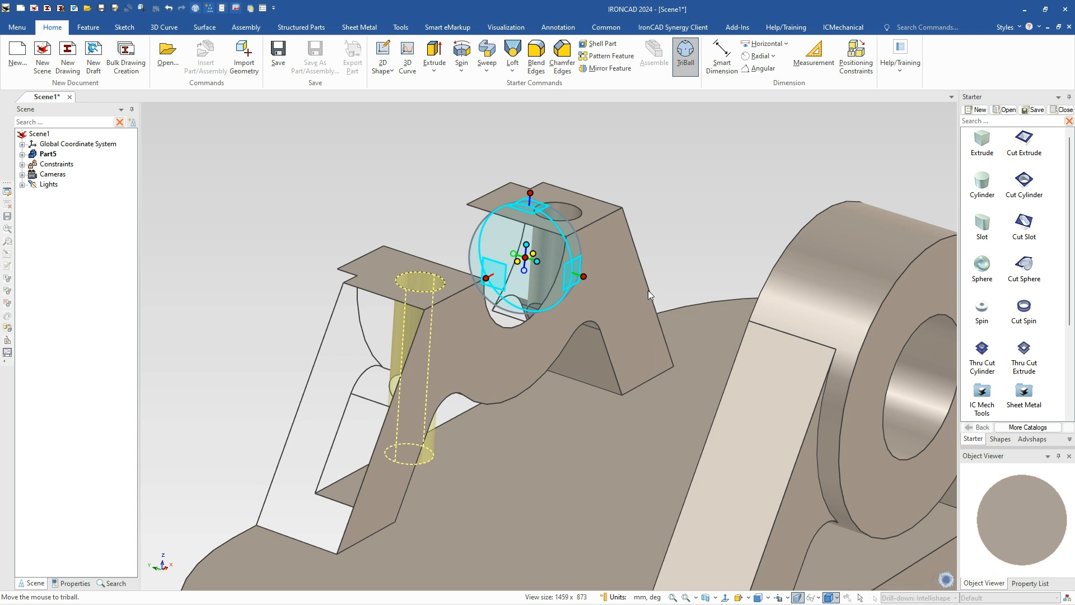
pyautogui.click(666, 213)
# Step: Set the part's rendering surface smoothness to 57
pyautogui.rightClick(625, 282)
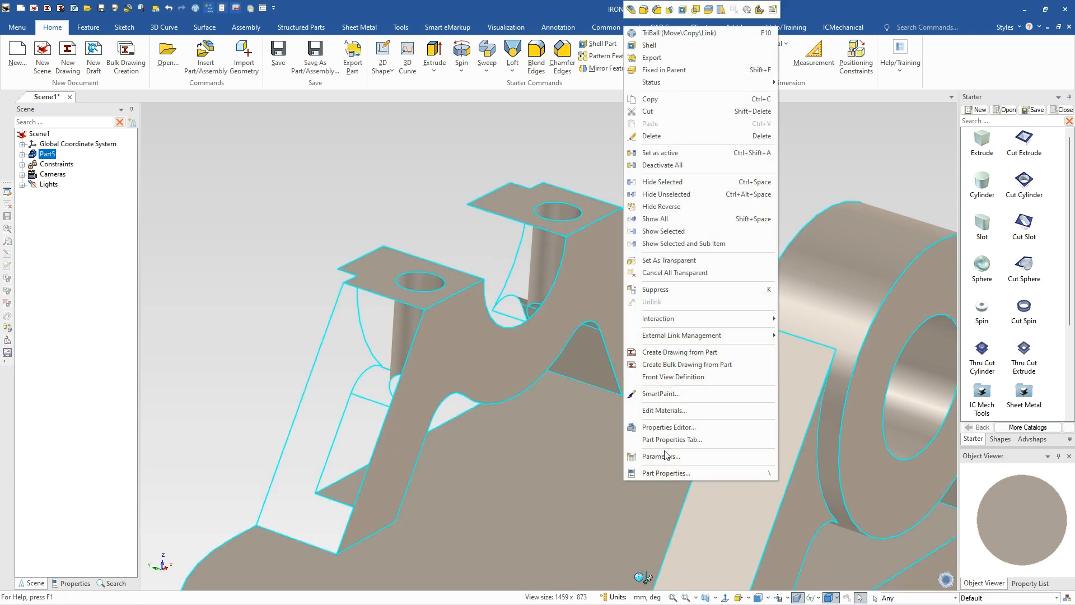
pyautogui.click(664, 470)
pyautogui.click(345, 354)
pyautogui.moveTo(595, 324); pyautogui.dragTo(597, 326)
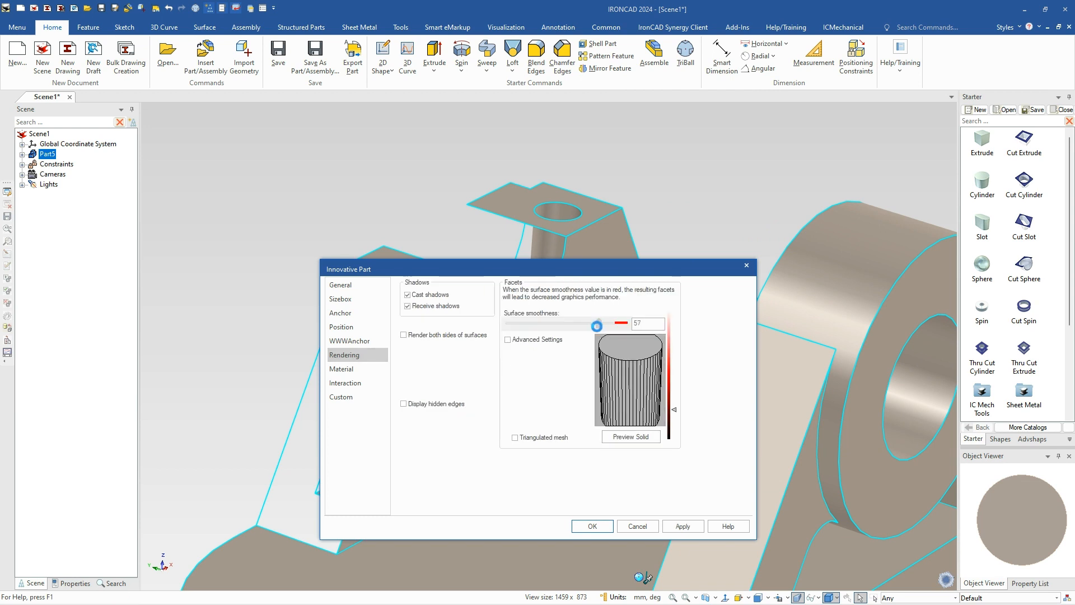
pyautogui.click(593, 526)
pyautogui.click(669, 208)
# Step: Examine the finished part's mass and mass density in its properties
pyautogui.scroll(-5, 632, 364)
pyautogui.scroll(4, 704, 469)
pyautogui.scroll(-4, 643, 458)
pyautogui.keyDown('shift'); pyautogui.moveTo(480, 357); pyautogui.dragTo(535, 380, button='middle'); pyautogui.keyUp('shift')
pyautogui.moveTo(657, 445); pyautogui.dragTo(690, 408, button='middle')
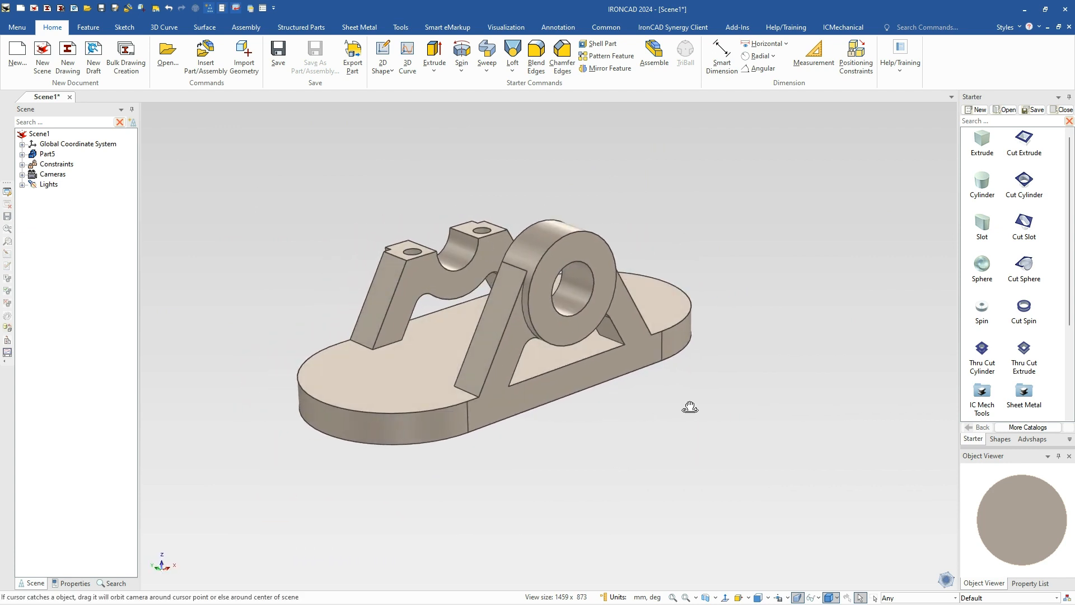
pyautogui.scroll(1, 690, 408)
pyautogui.click(325, 410)
pyautogui.click(71, 583)
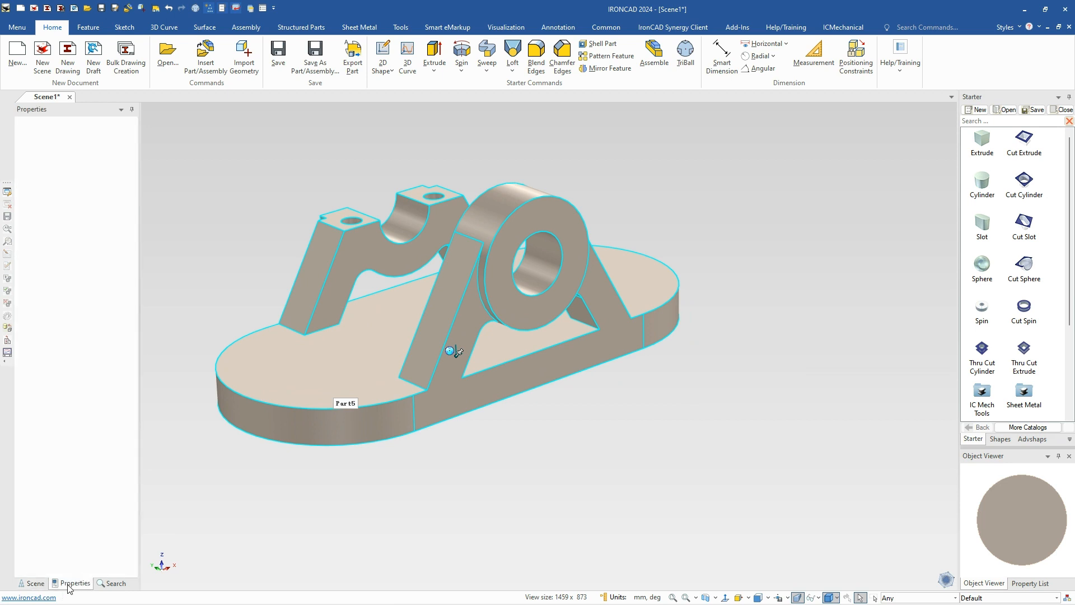
pyautogui.click(86, 397)
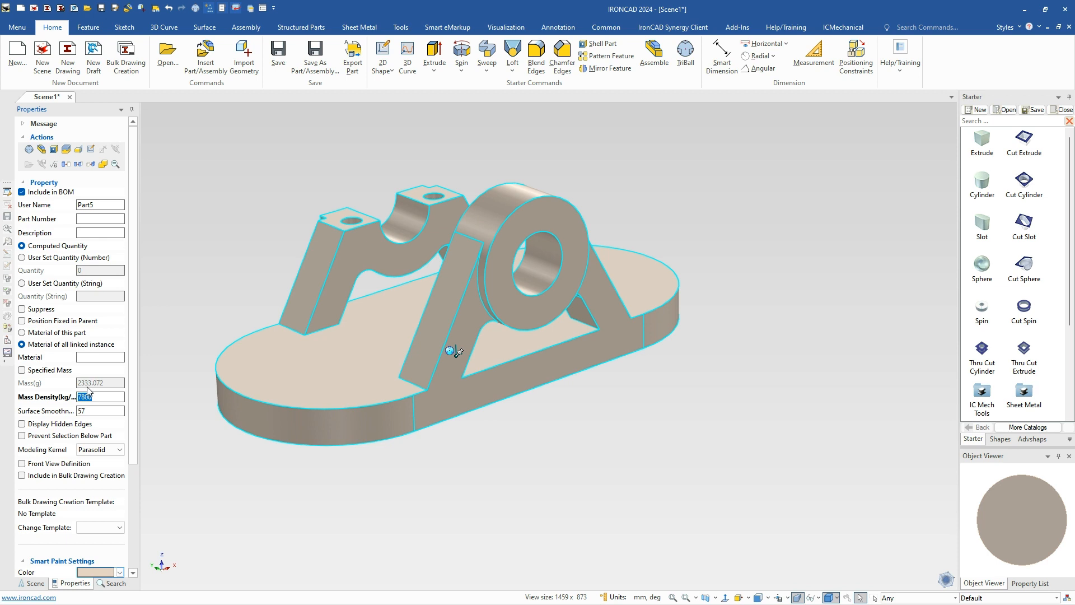
pyautogui.click(622, 414)
# Step: Use SmartPaint to give the whole part a solid blue colour
pyautogui.keyDown('shift'); pyautogui.moveTo(623, 414); pyautogui.dragTo(701, 440, button='middle'); pyautogui.keyUp('shift')
pyautogui.rightClick(535, 366)
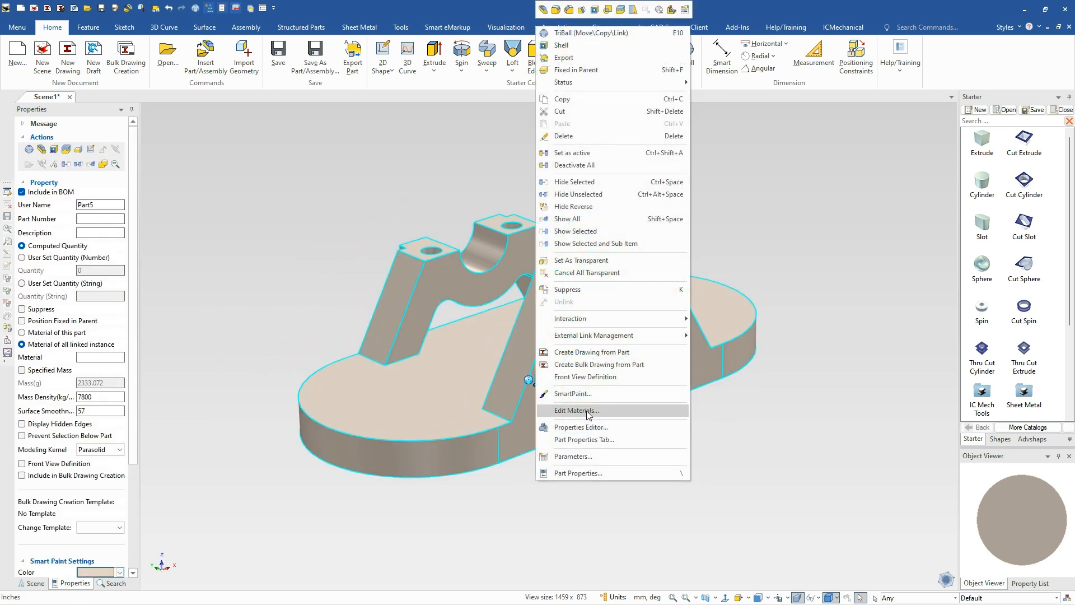
pyautogui.click(577, 394)
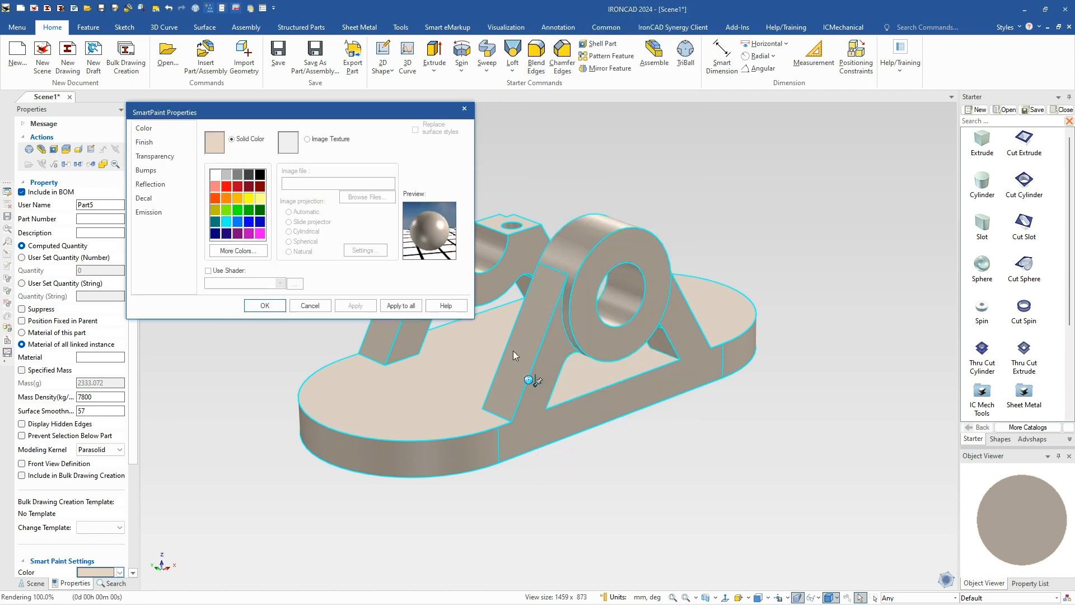
pyautogui.click(238, 222)
pyautogui.click(265, 306)
pyautogui.click(282, 253)
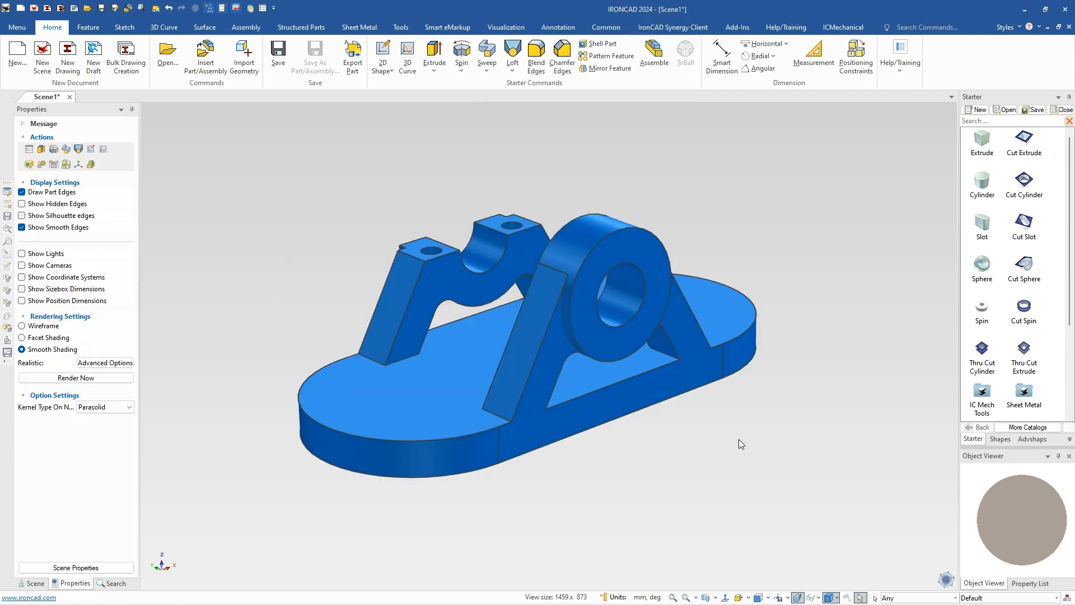
pyautogui.keyDown('shift'); pyautogui.moveTo(738, 440); pyautogui.dragTo(784, 446, button='middle'); pyautogui.keyUp('shift')
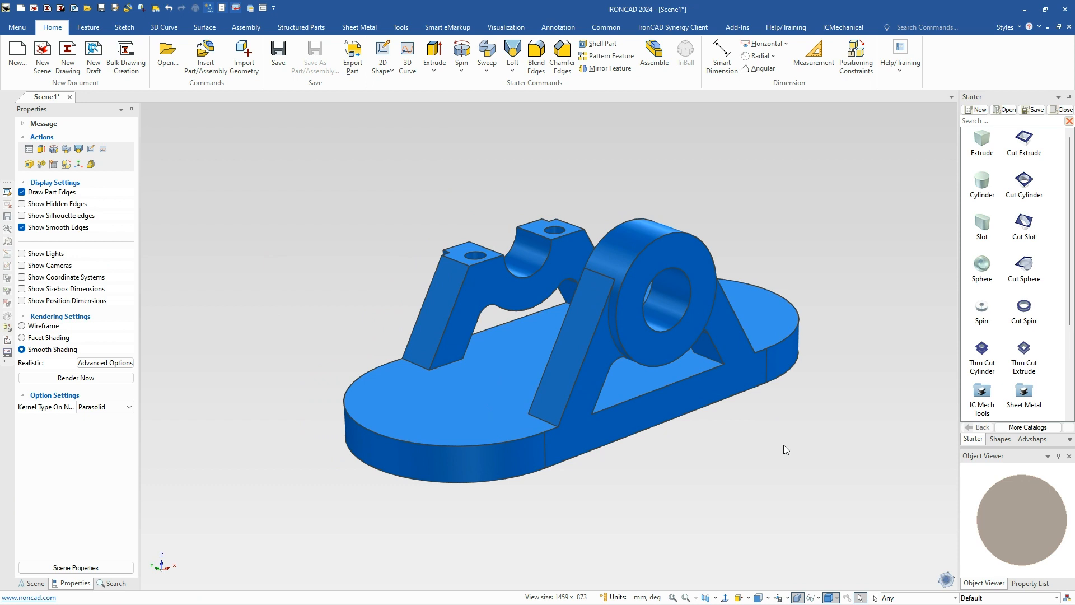